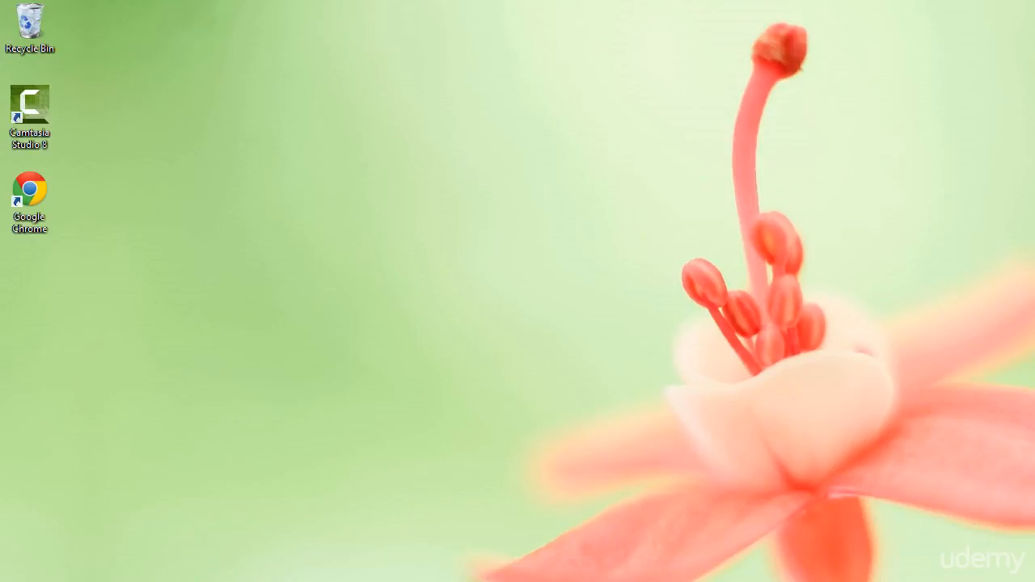
# - Check in Control Panel's Windows Features that Hyper-V Management Tools and Platform are enabled, then close
pyautogui.rightClick(8, 576)
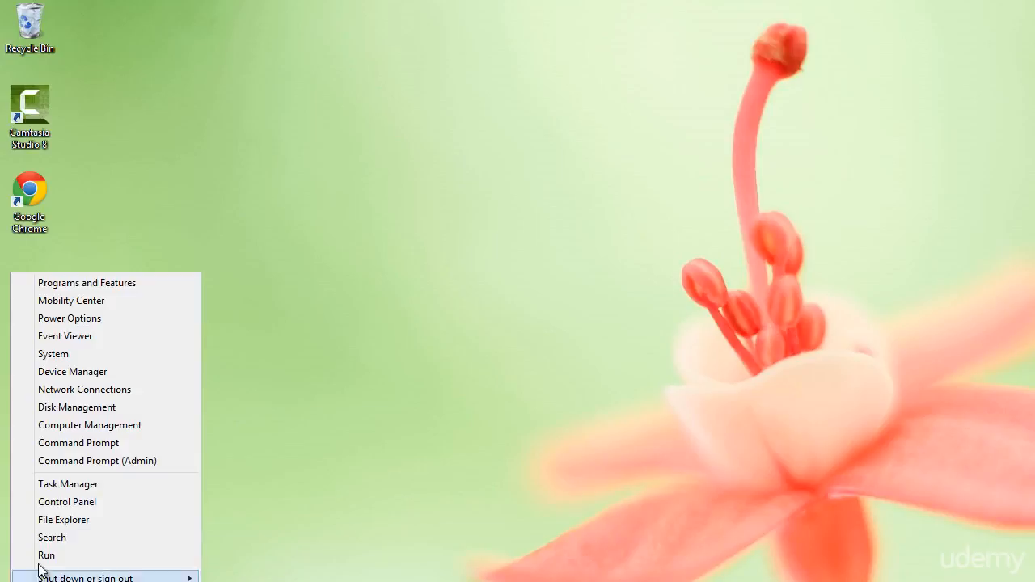
pyautogui.click(81, 498)
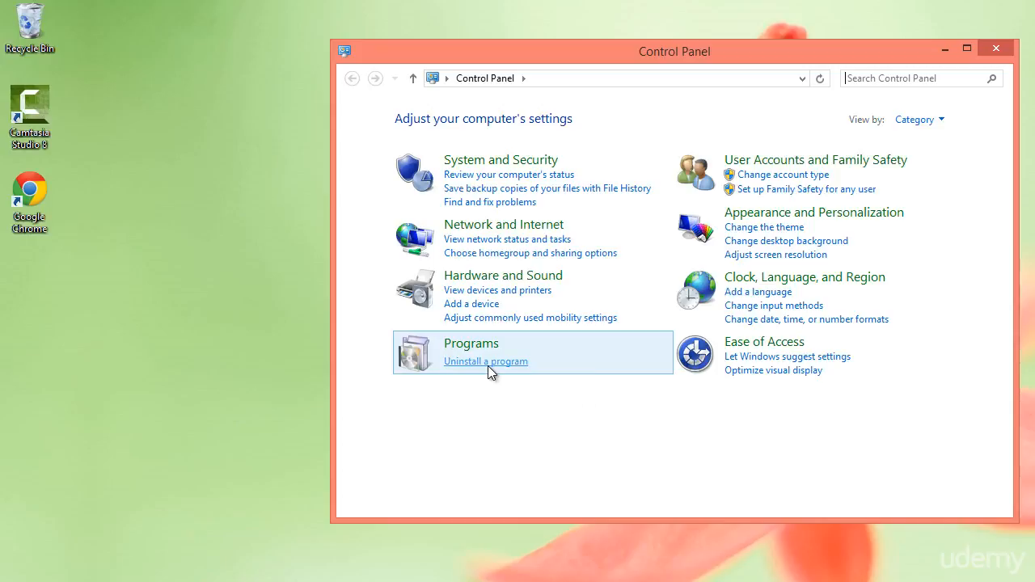
pyautogui.click(489, 365)
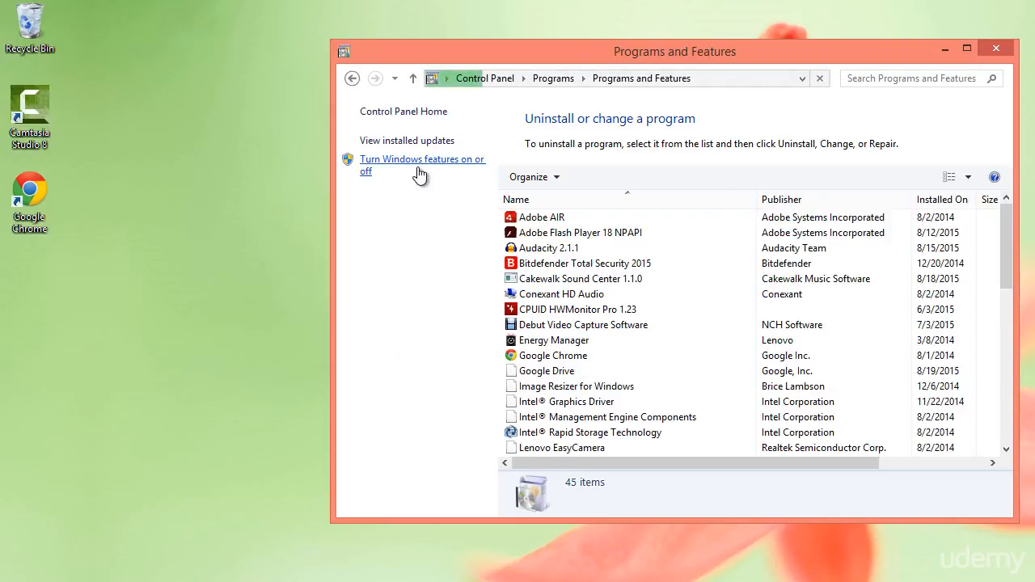
pyautogui.click(416, 167)
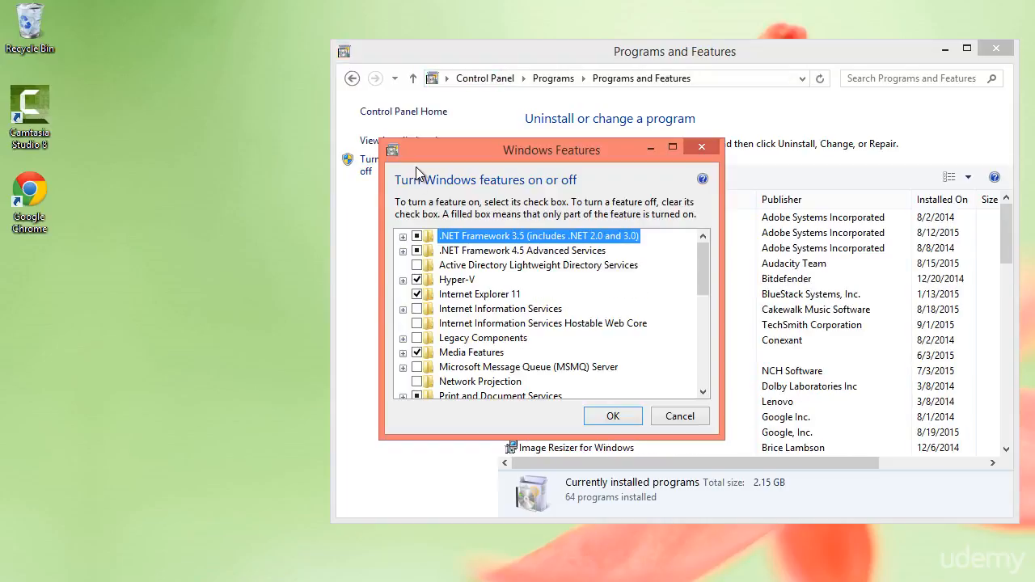
pyautogui.click(403, 279)
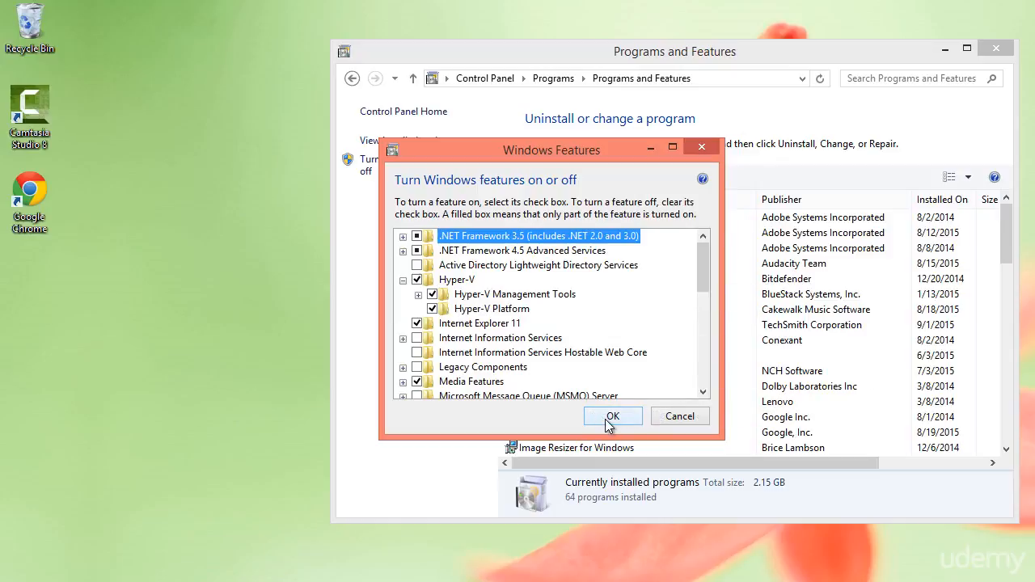
pyautogui.click(680, 416)
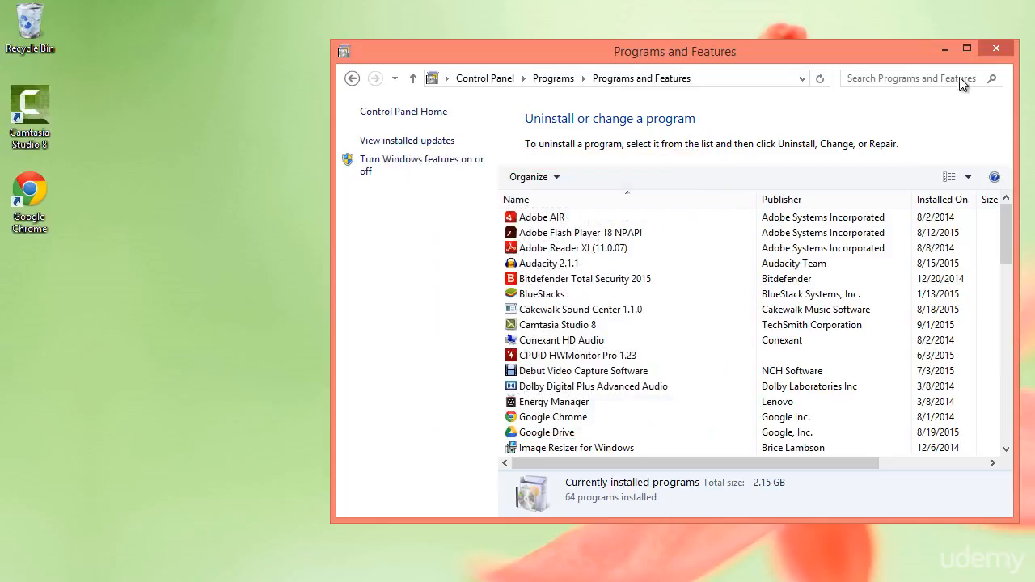
pyautogui.click(995, 50)
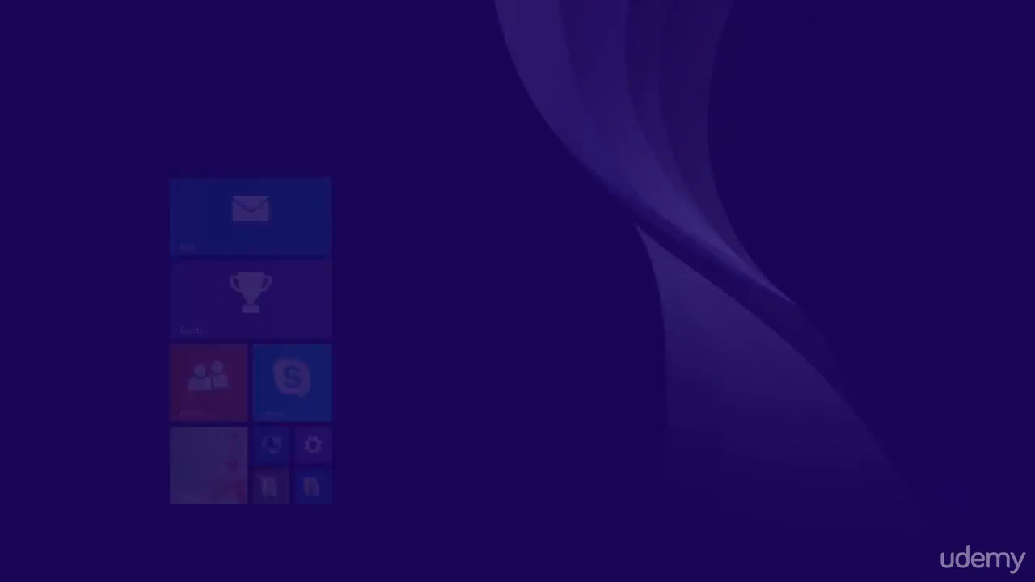
# - Search 'hyper' on the Start screen and launch Hyper-V Manager from the results
pyautogui.write('hy')
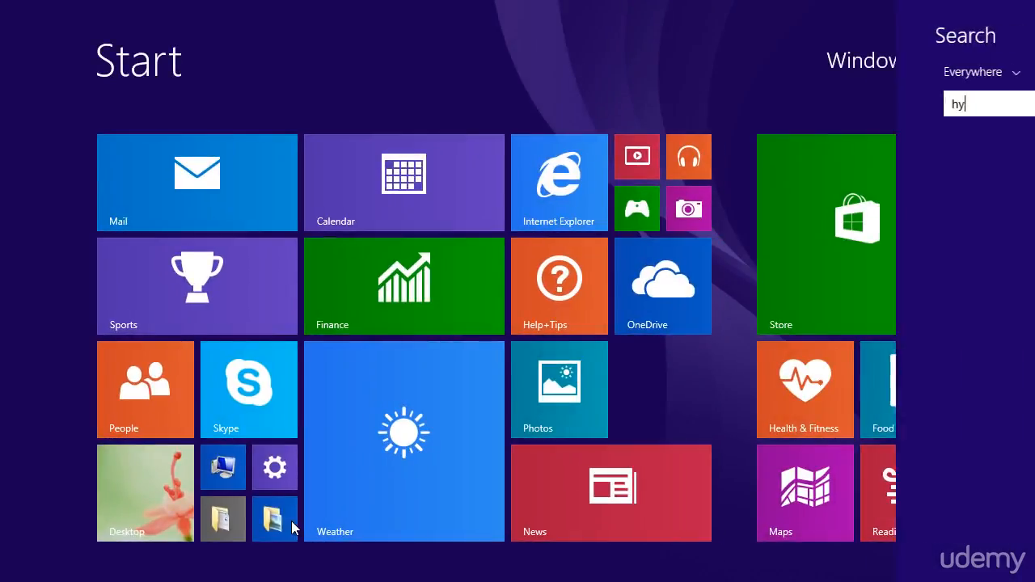
pyautogui.write('per-V Manager')
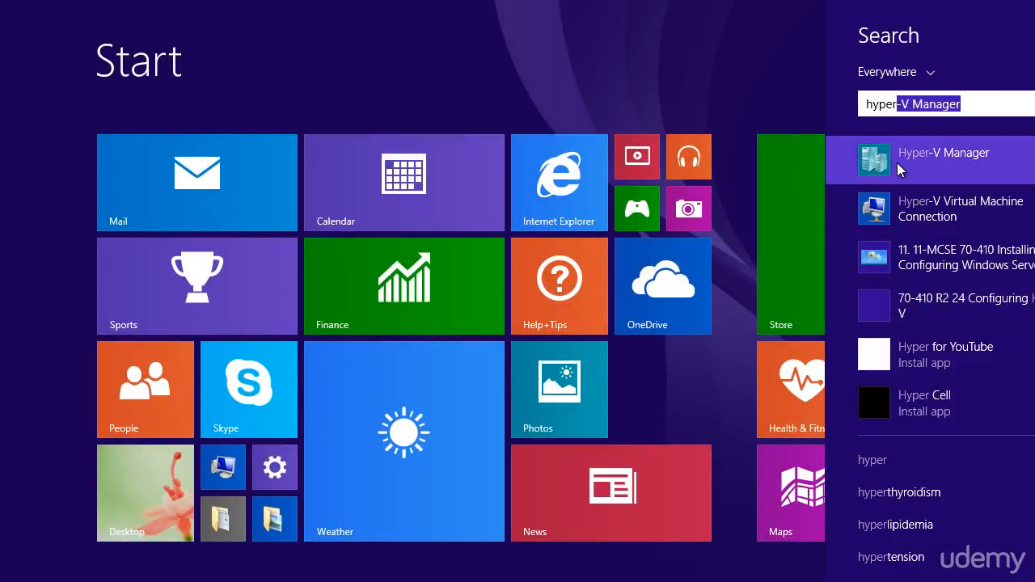
pyautogui.click(896, 162)
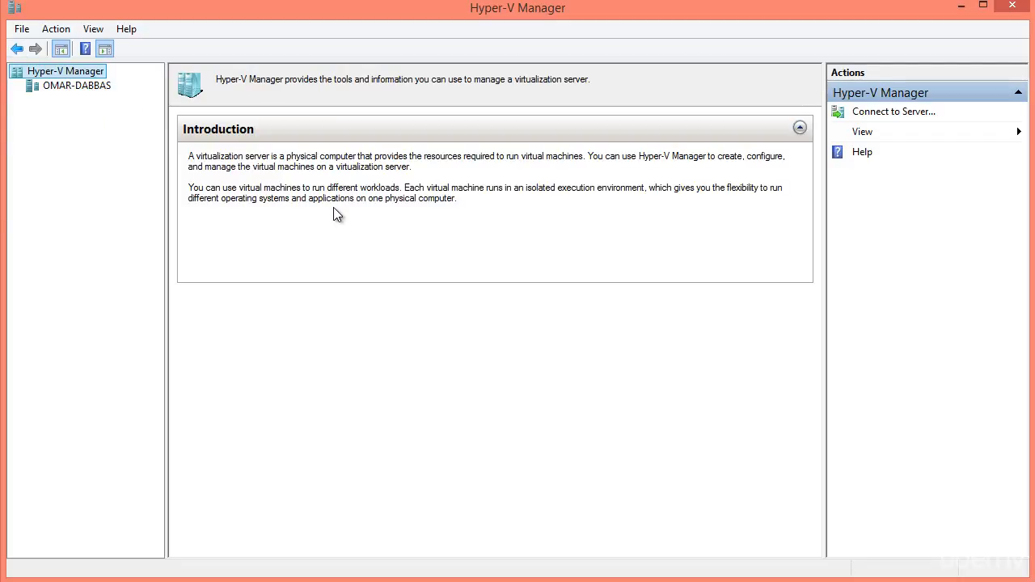
# - Select the local host to list Win 8.1 Unattend, Windows7, Windows 10 and Windows 10 Virtual
pyautogui.rightClick(85, 73)
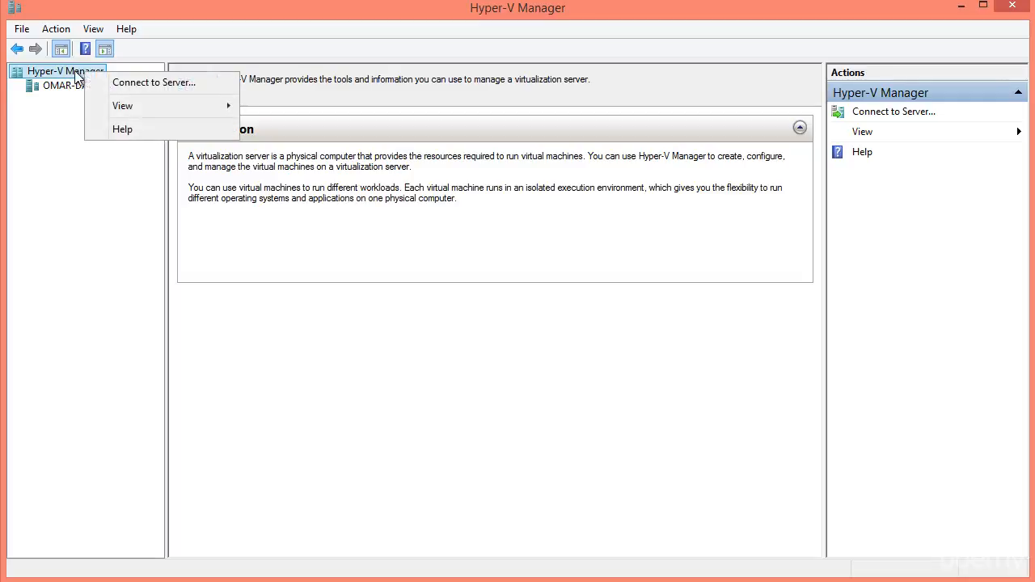
pyautogui.click(125, 83)
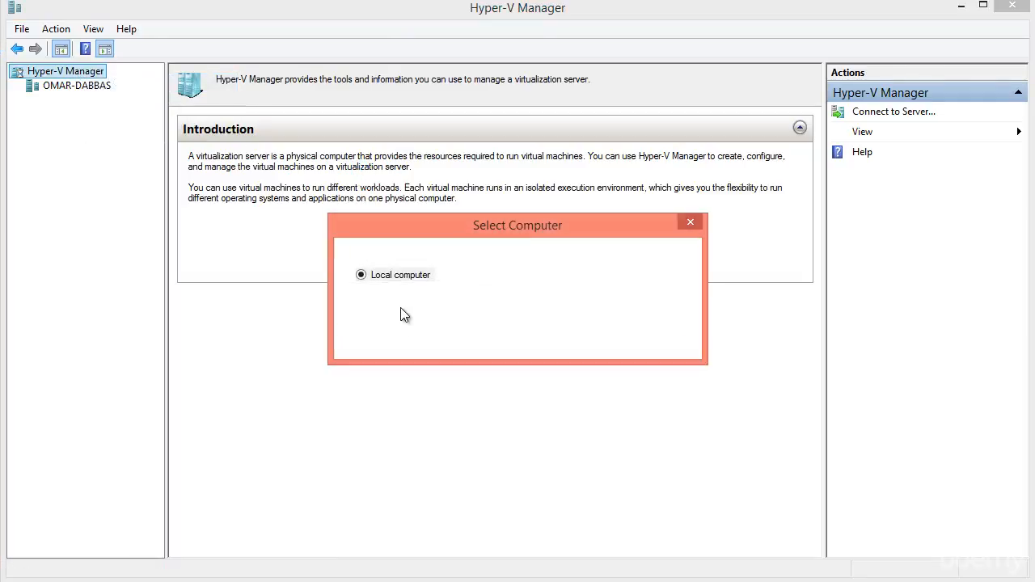
pyautogui.click(401, 302)
pyautogui.click(372, 279)
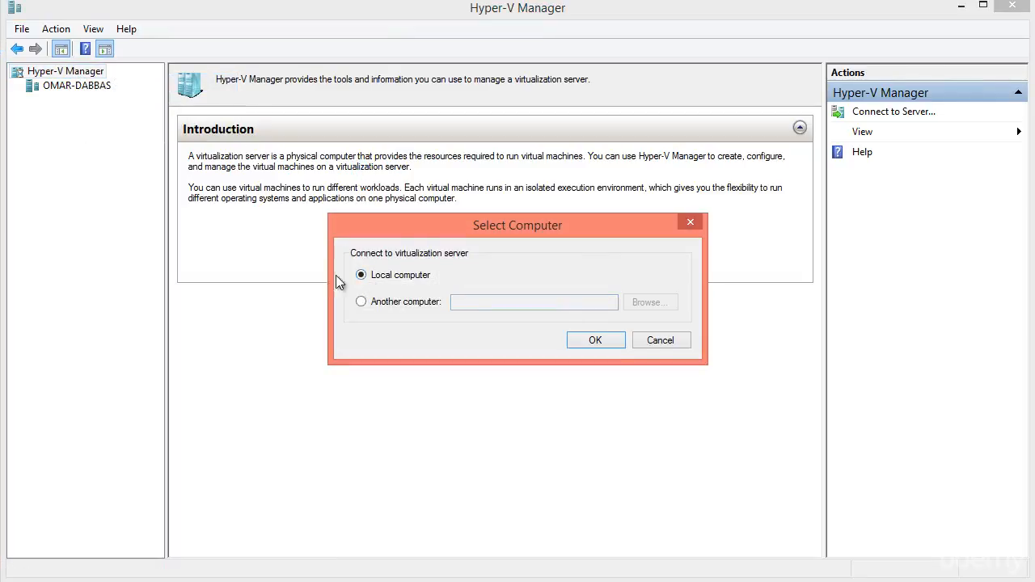
pyautogui.click(660, 341)
pyautogui.click(68, 87)
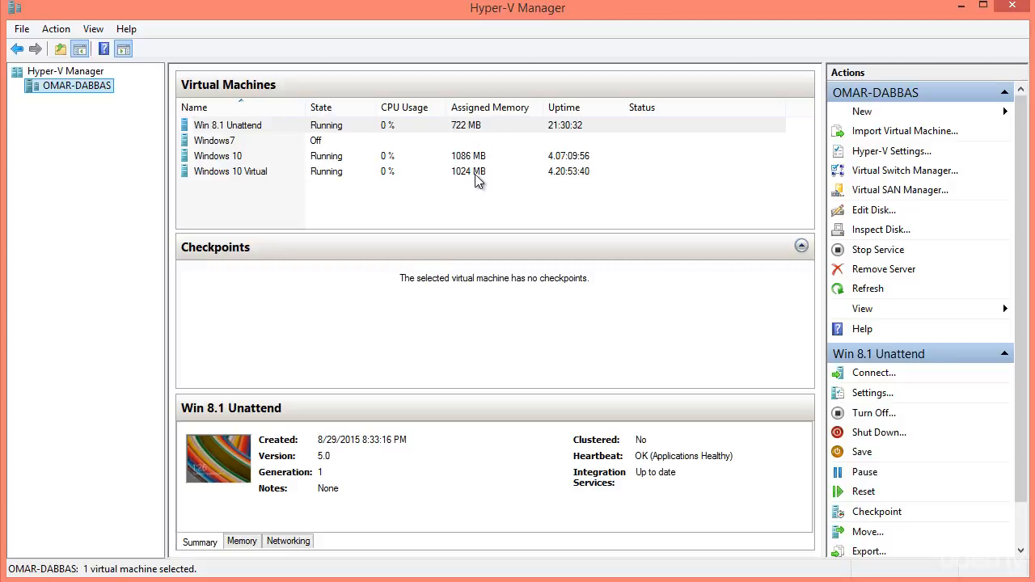
pyautogui.click(307, 205)
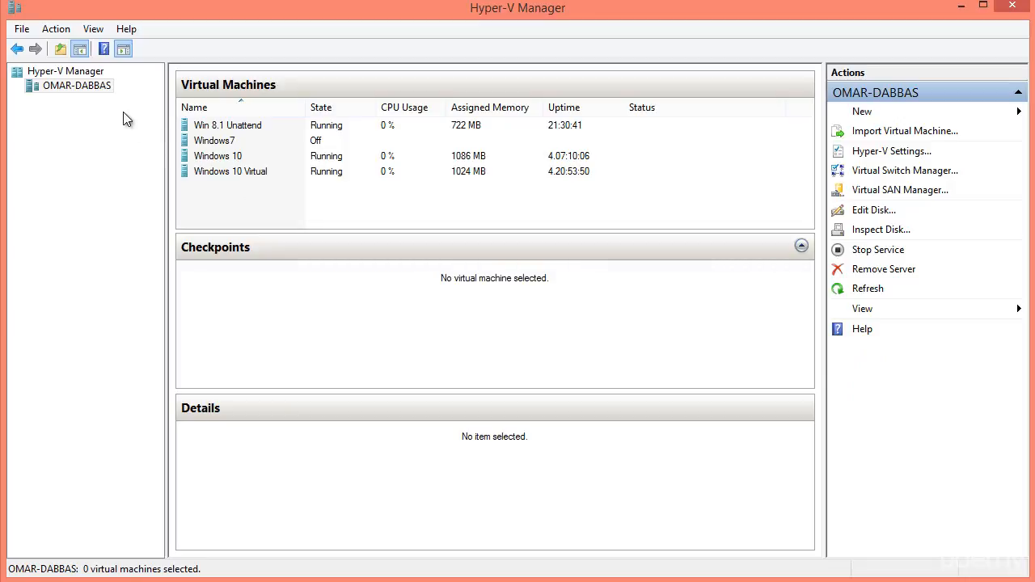
# - Start the New Virtual Machine Wizard and name the VM 'Windows 10 Hyper-v'
pyautogui.rightClick(85, 89)
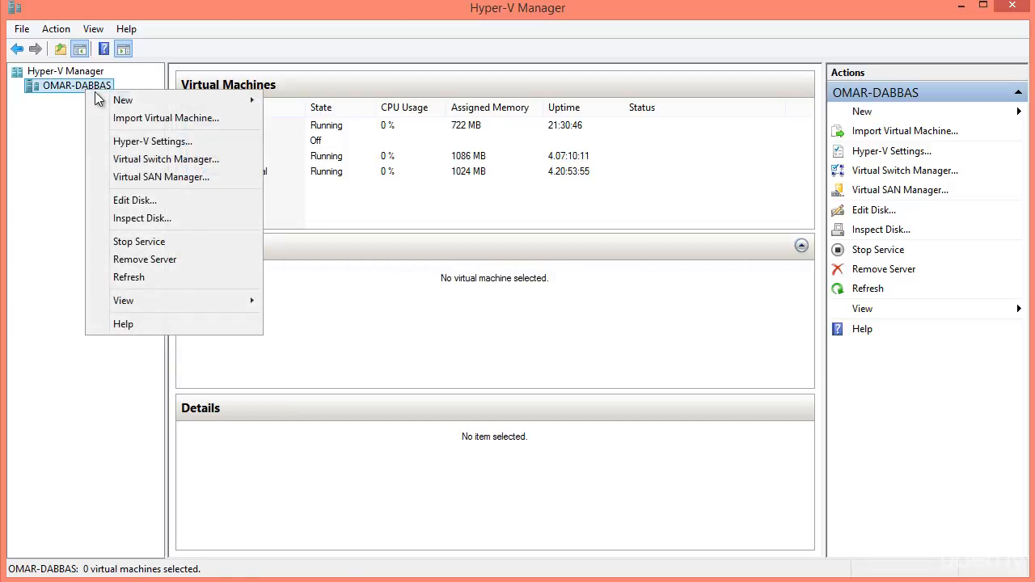
pyautogui.moveTo(136, 95)
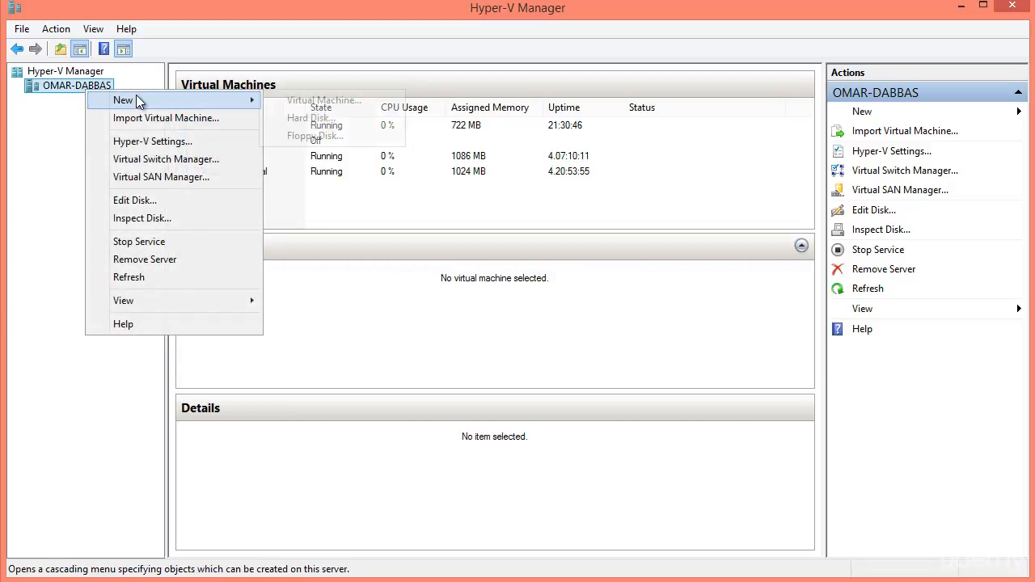
pyautogui.click(291, 104)
pyautogui.click(675, 479)
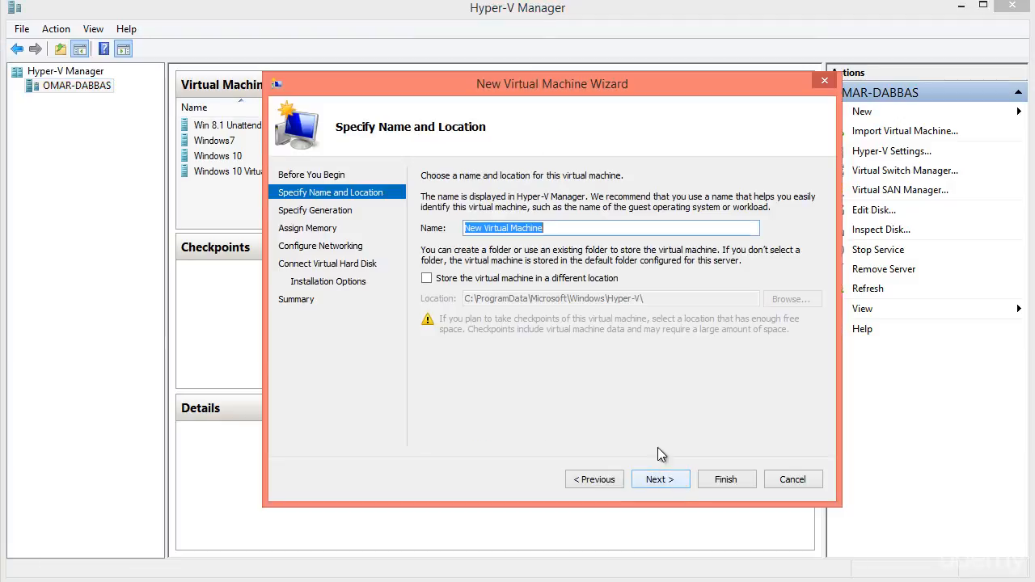
pyautogui.write('Window')
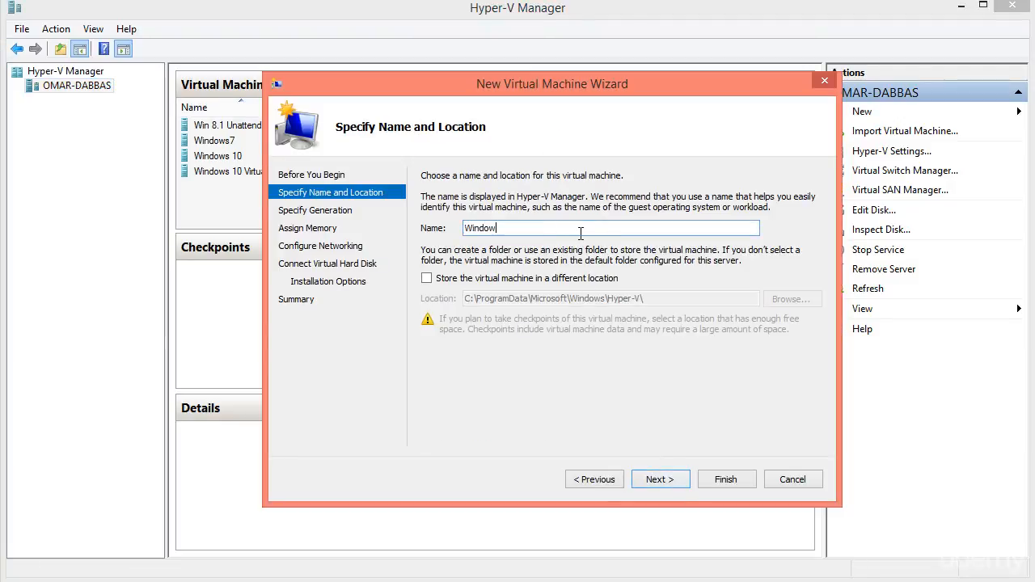
pyautogui.write('s 10 Hyper-v')
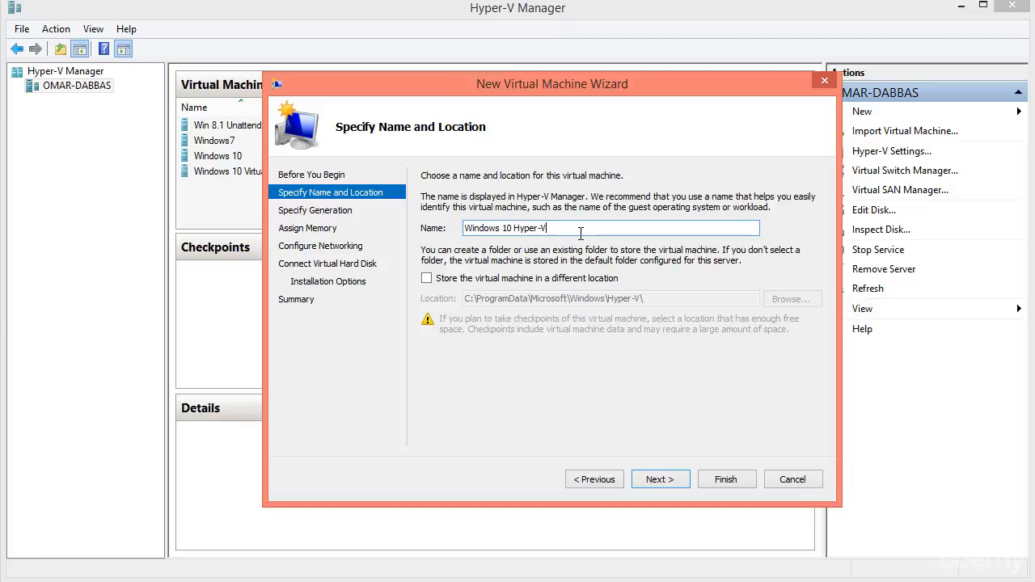
pyautogui.click(673, 482)
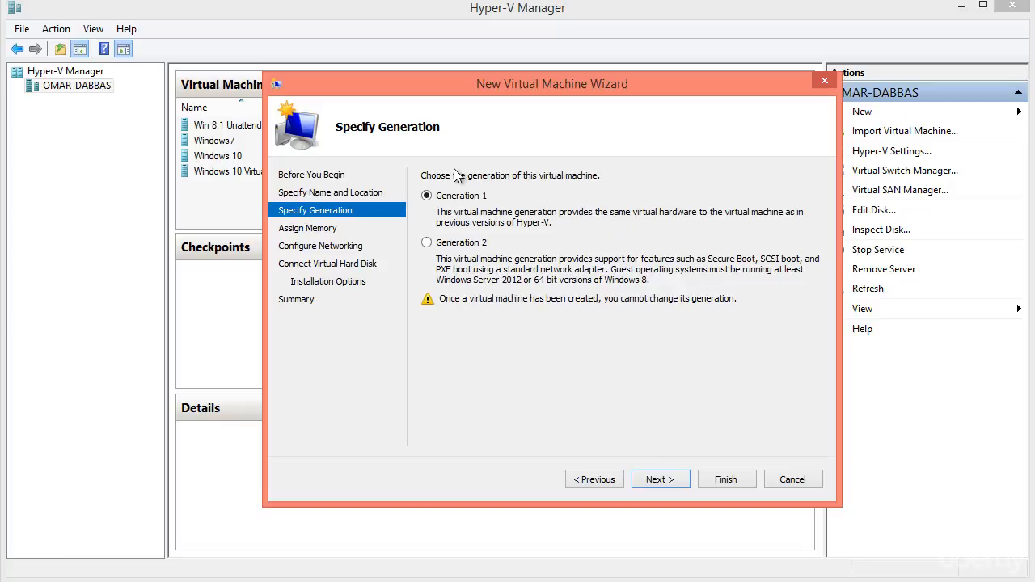
# - Keep Generation 1, set 1024 MB startup memory, and leave the network Not Connected
pyautogui.click(659, 481)
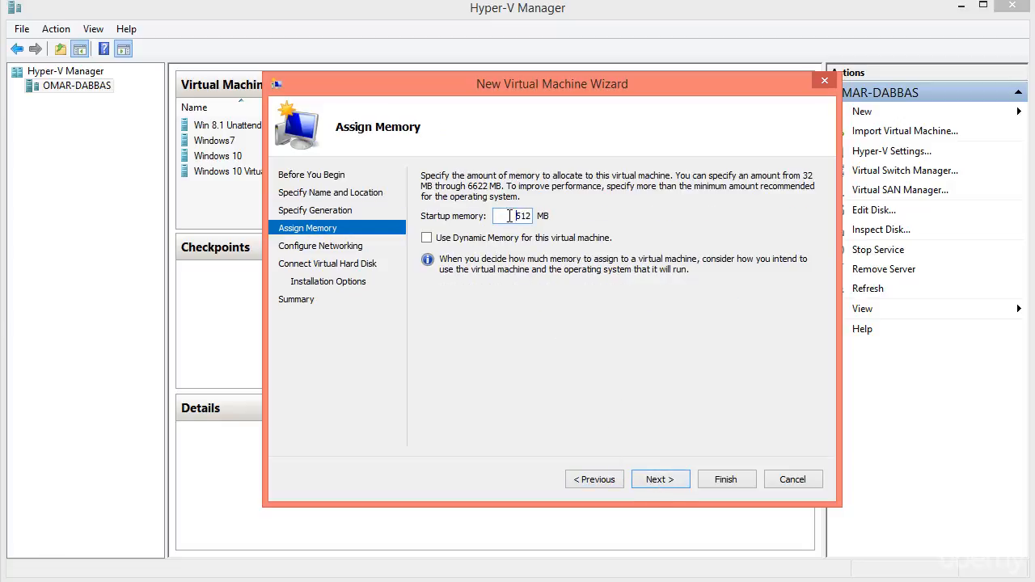
pyautogui.write('1024')
pyautogui.click(661, 480)
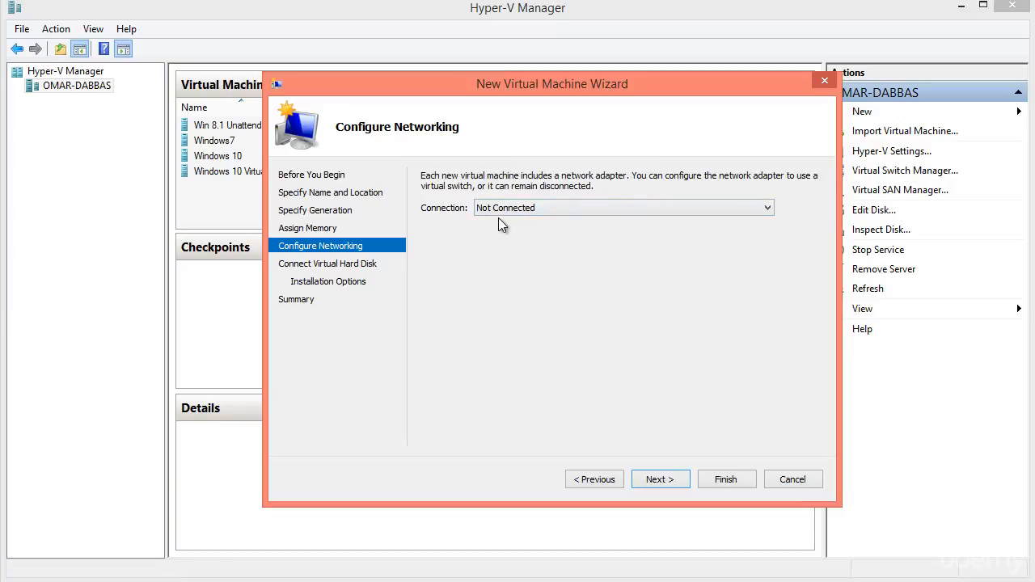
pyautogui.click(655, 477)
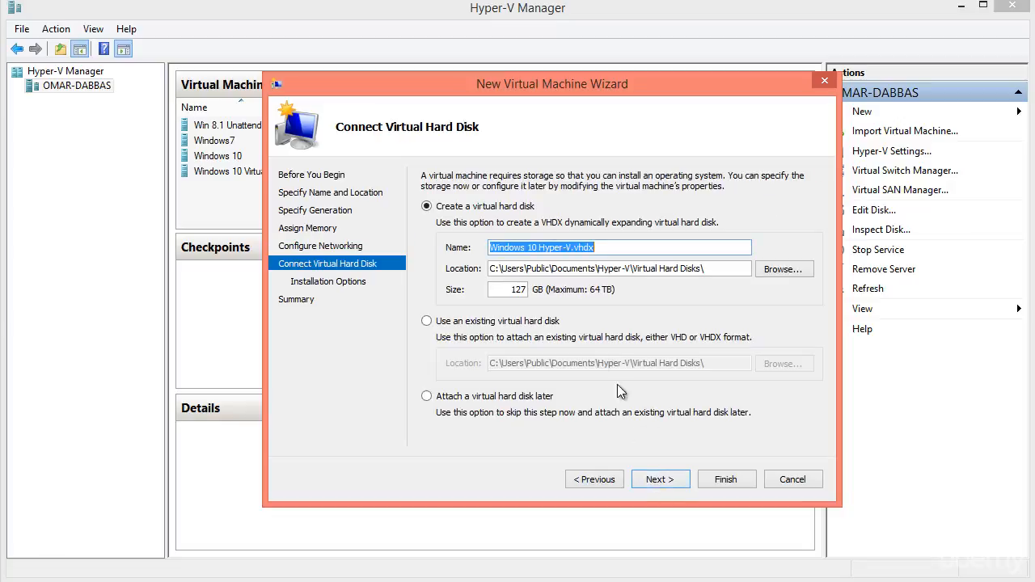
# - Keep the default 127 GB disk, boot from C:\Windows 10 .iso, and finish creating the VM
pyautogui.click(667, 479)
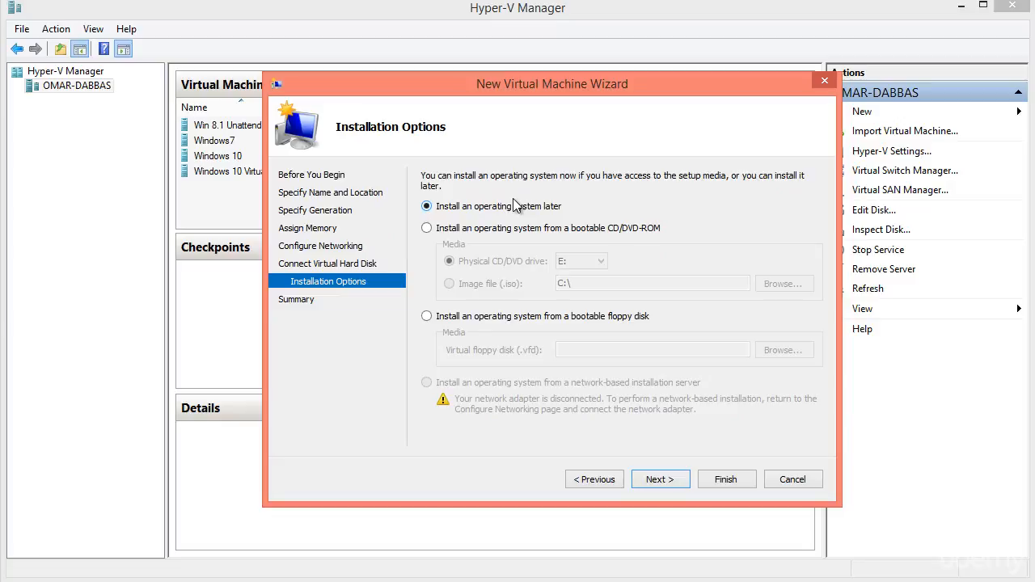
pyautogui.click(491, 230)
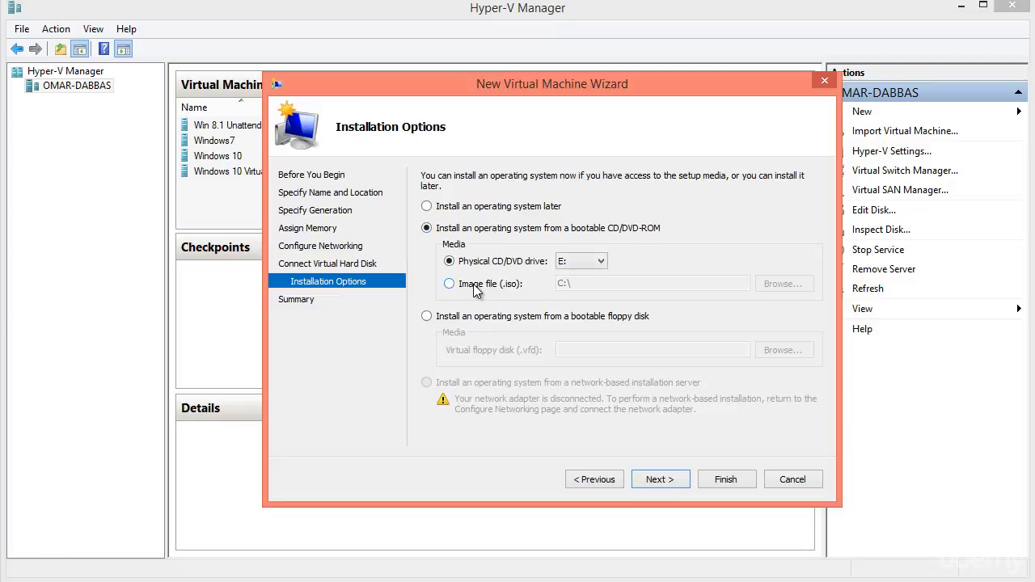
pyautogui.click(475, 288)
pyautogui.click(775, 284)
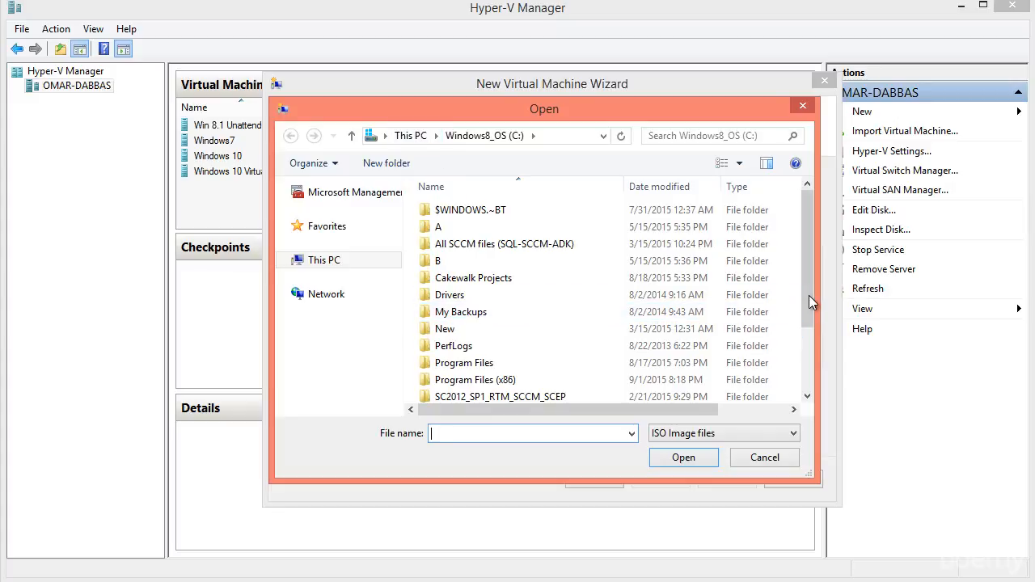
pyautogui.moveTo(809, 296); pyautogui.dragTo(809, 353)
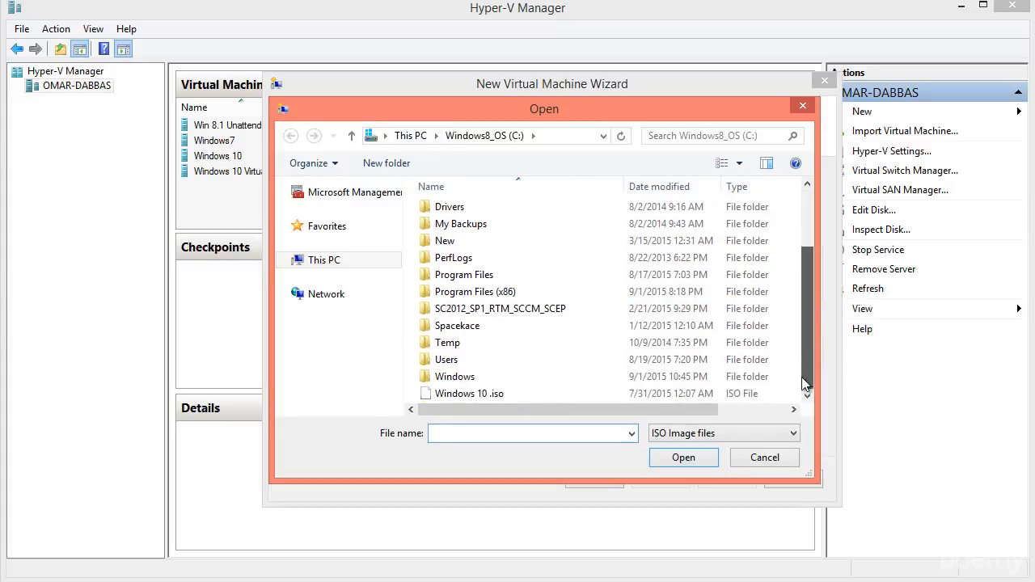
pyautogui.doubleClick(481, 395)
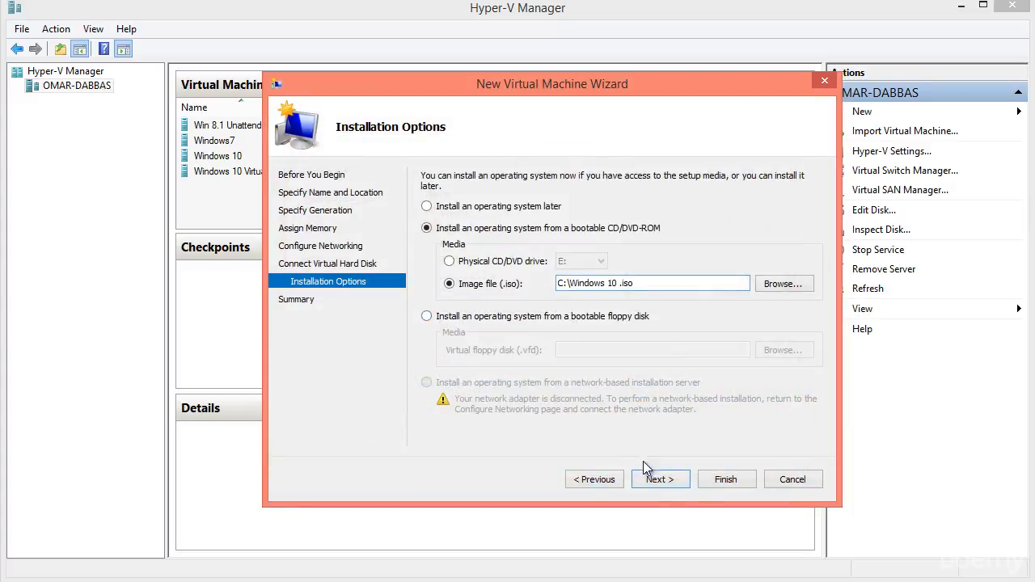
pyautogui.click(655, 481)
pyautogui.click(729, 482)
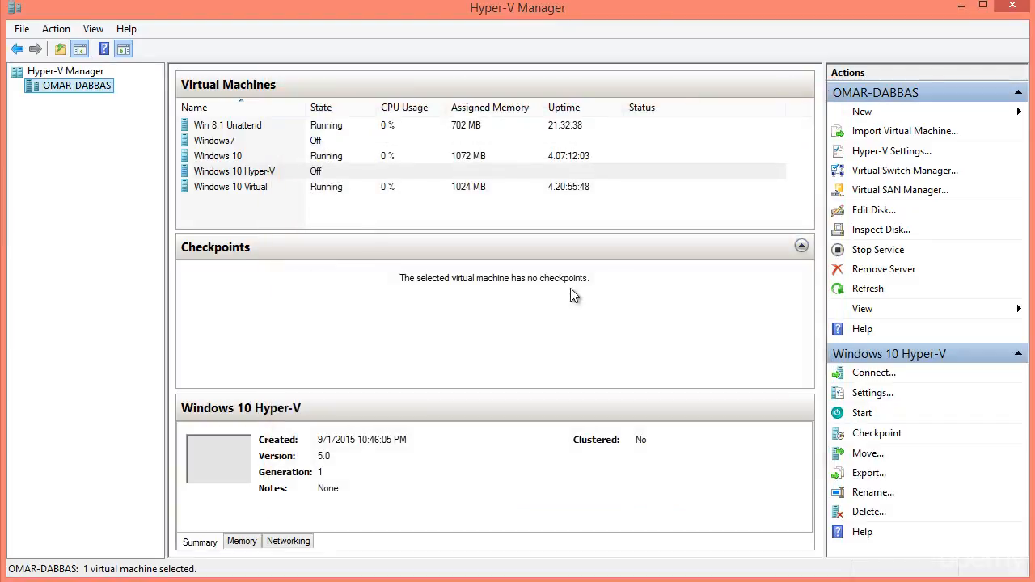
# - Select Windows 10 Hyper-V and open Virtual Switch Manager from the Actions pane
pyautogui.click(443, 171)
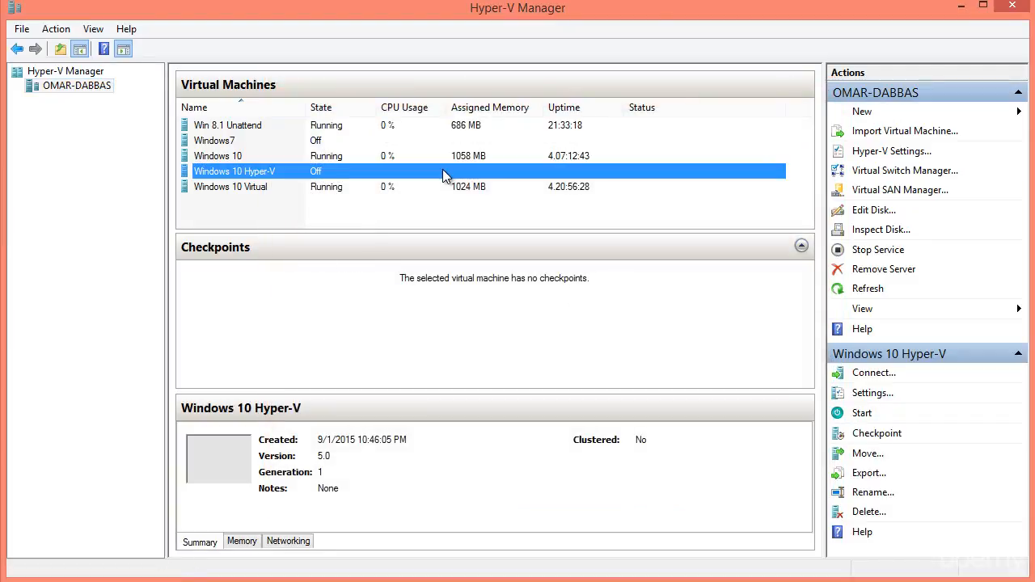
pyautogui.click(917, 172)
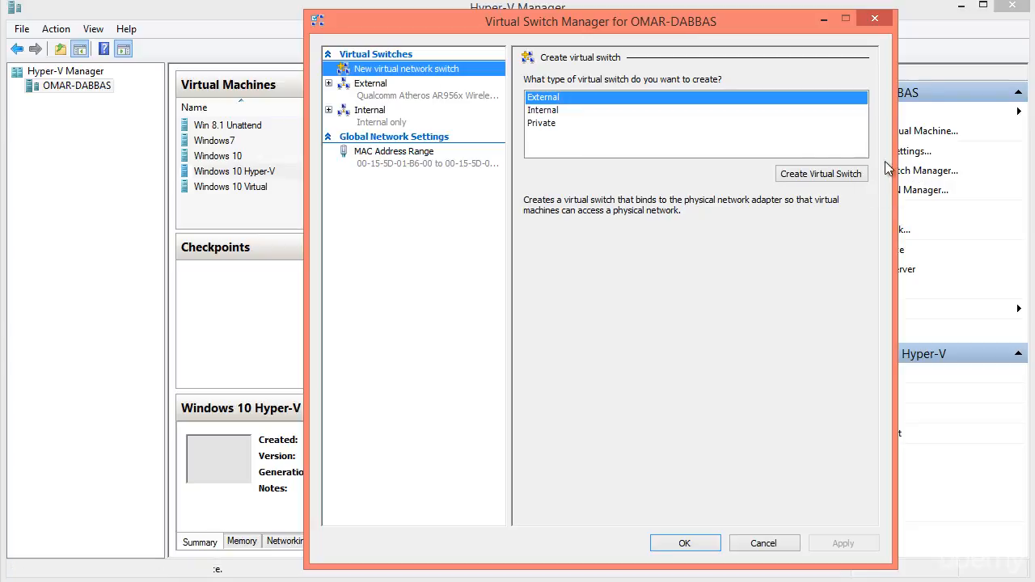
# - Check the External switch uses the Qualcomm Atheros AR956x Wireless adapter and close with OK
pyautogui.moveTo(641, 26); pyautogui.dragTo(584, 26)
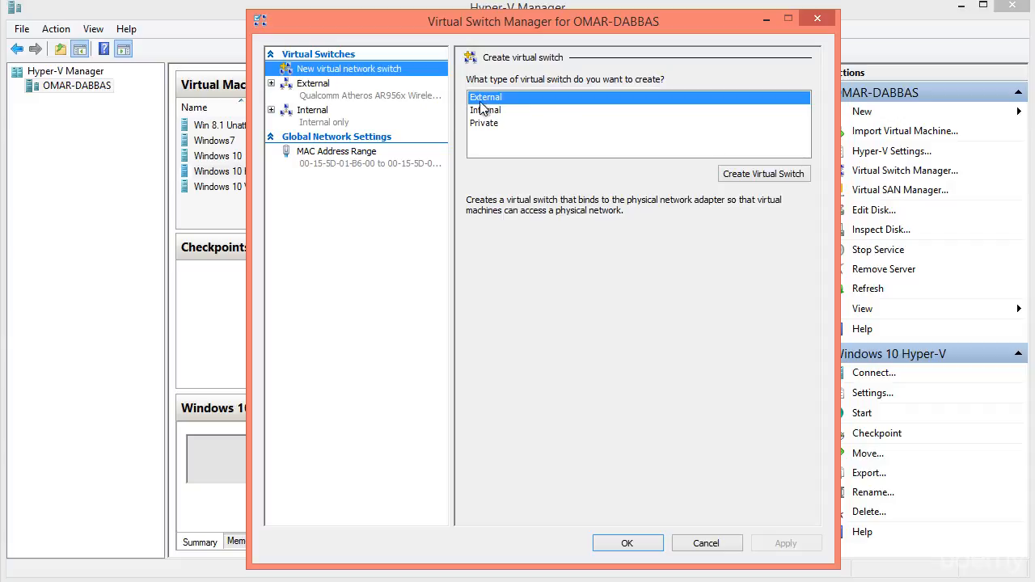
pyautogui.click(357, 98)
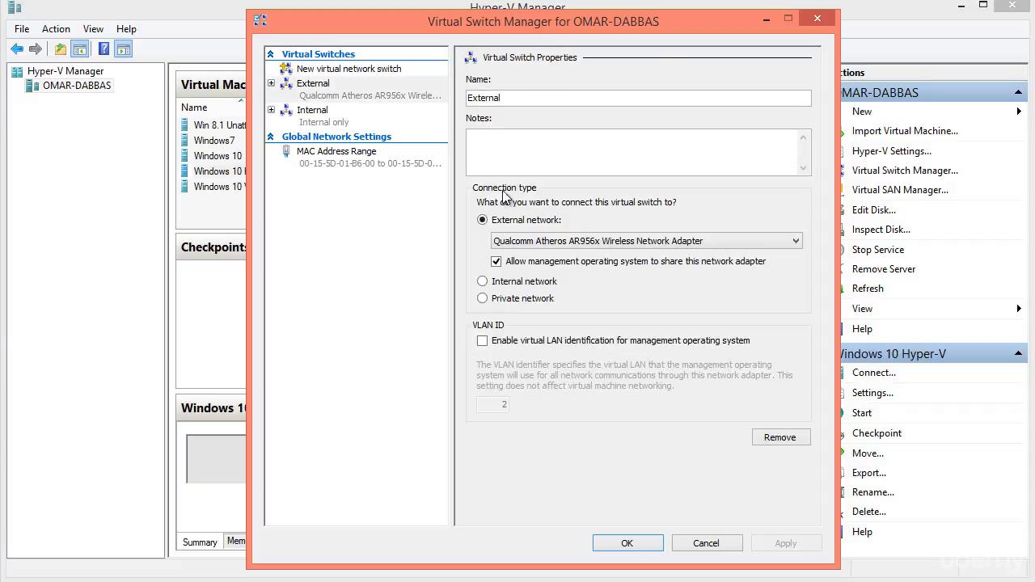
pyautogui.click(530, 242)
pyautogui.click(529, 244)
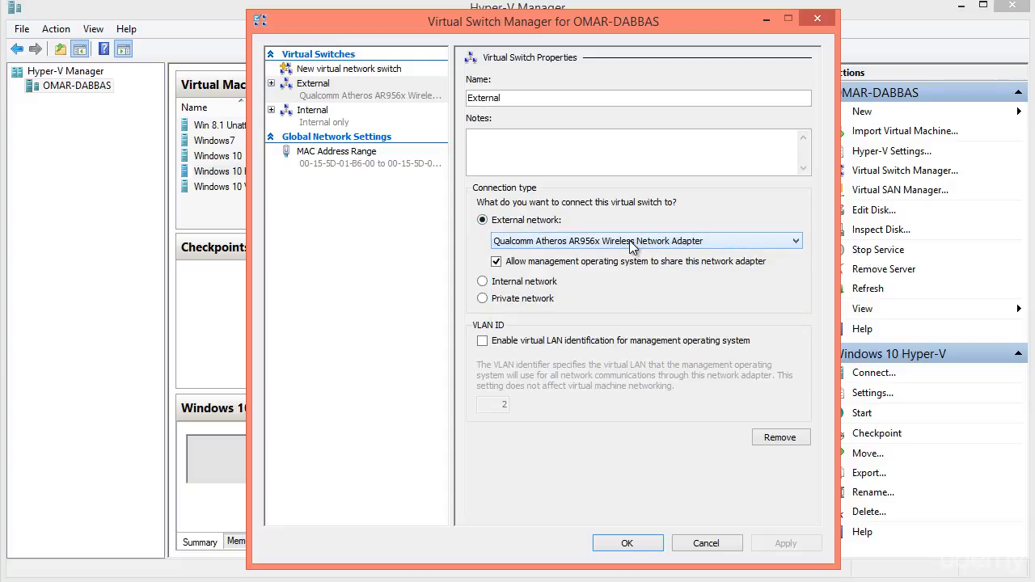
pyautogui.click(625, 540)
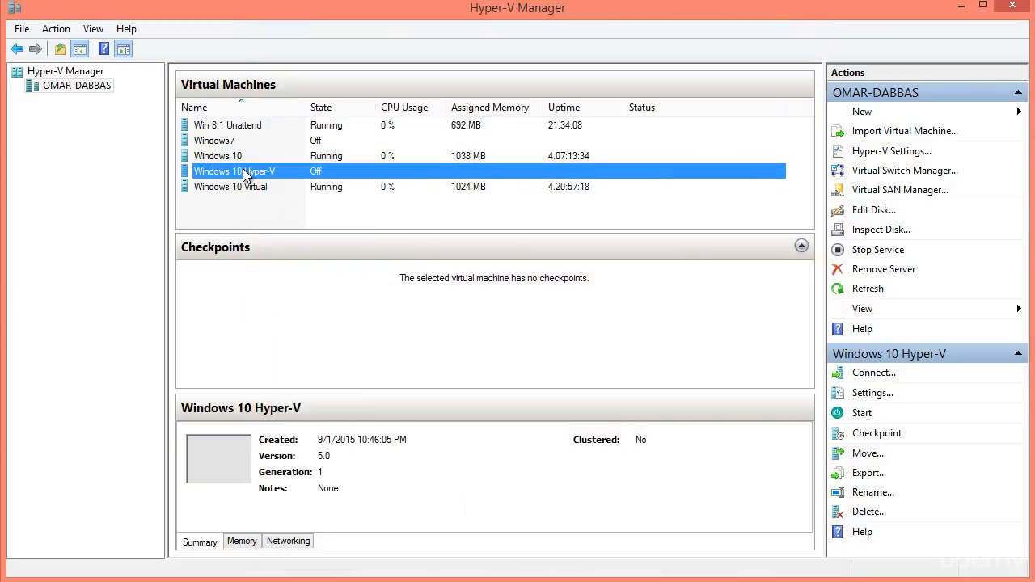
# - Connect Windows 10 Hyper-V's network adapter to the External virtual switch
pyautogui.rightClick(243, 171)
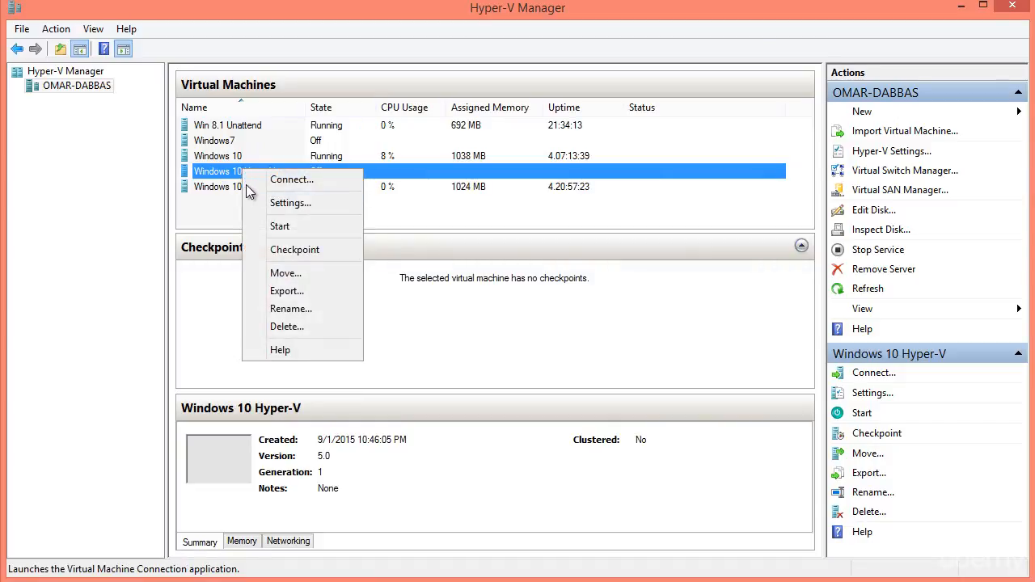
pyautogui.click(278, 202)
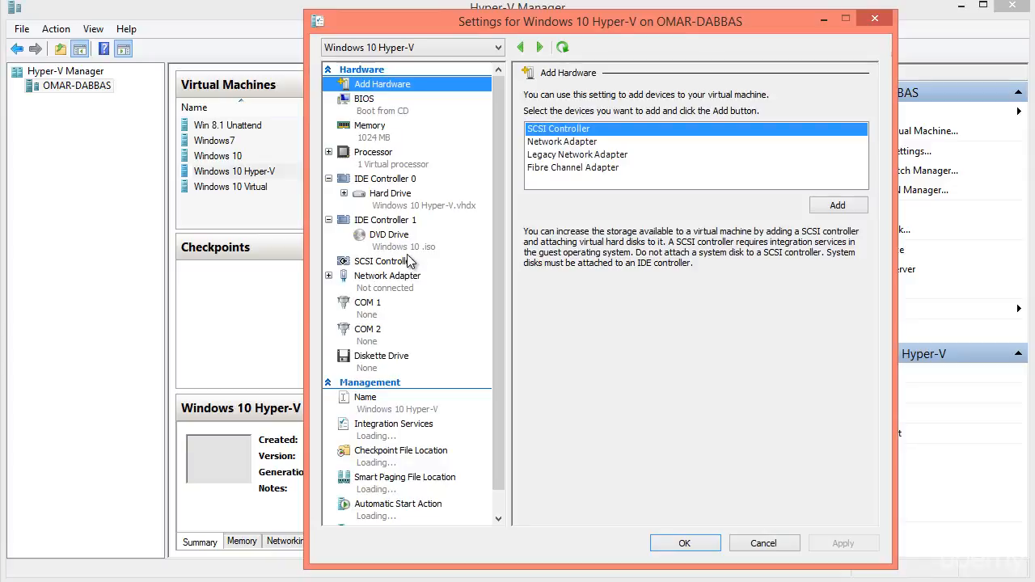
pyautogui.click(404, 279)
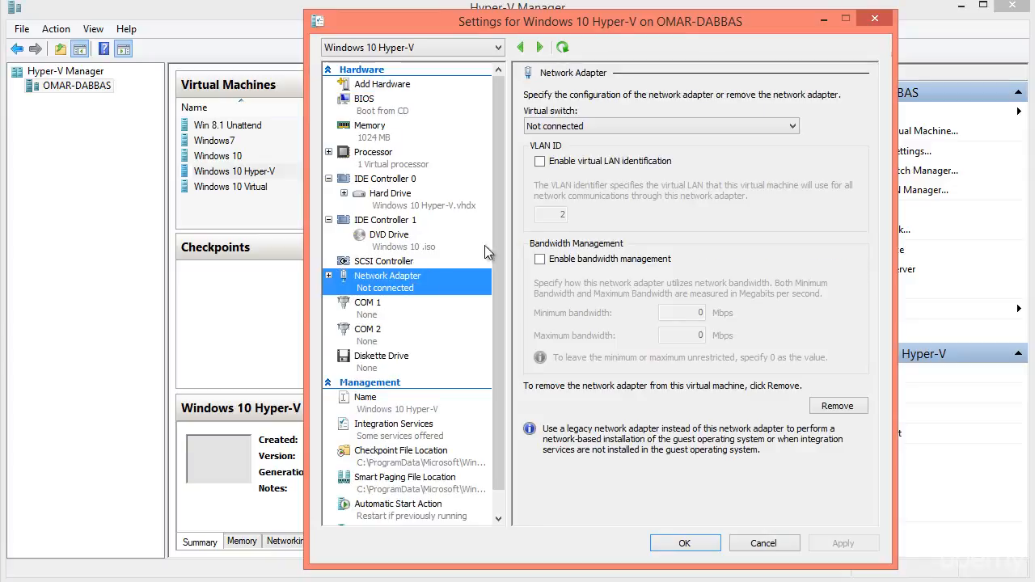
pyautogui.click(606, 127)
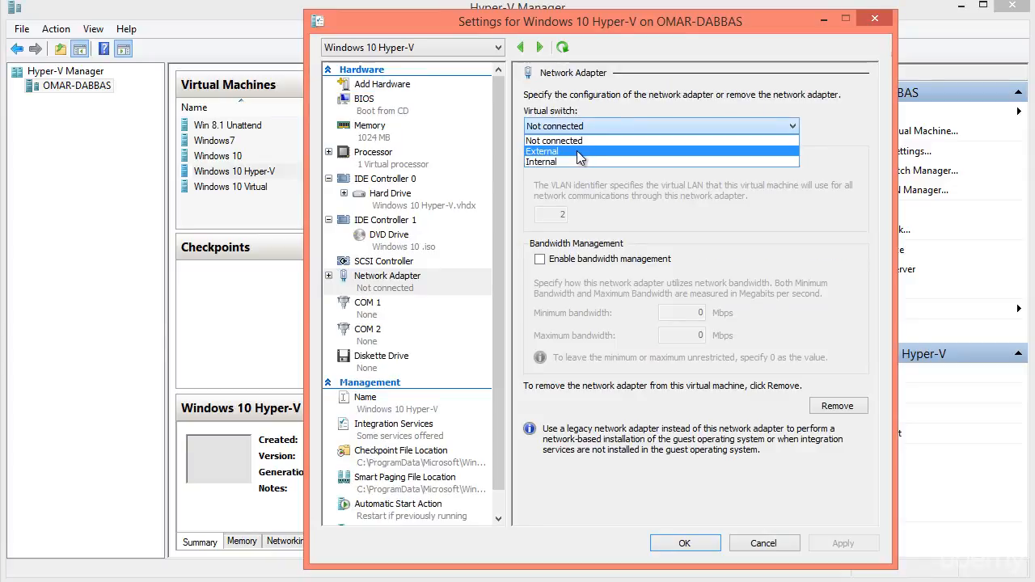
pyautogui.click(579, 153)
pyautogui.click(675, 544)
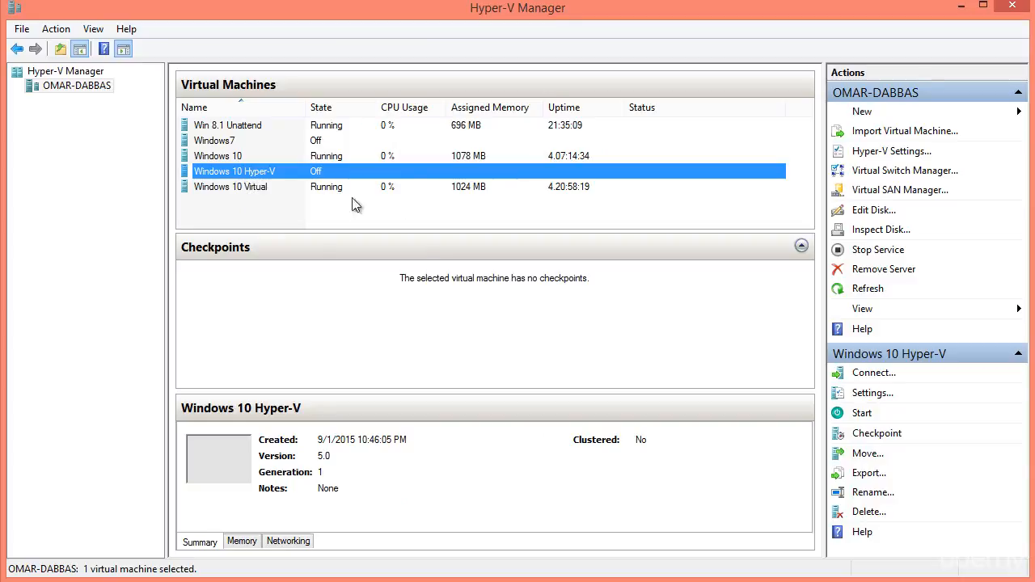
# - Turn off the Windows 10 Virtual machine
pyautogui.rightClick(262, 186)
pyautogui.click(312, 244)
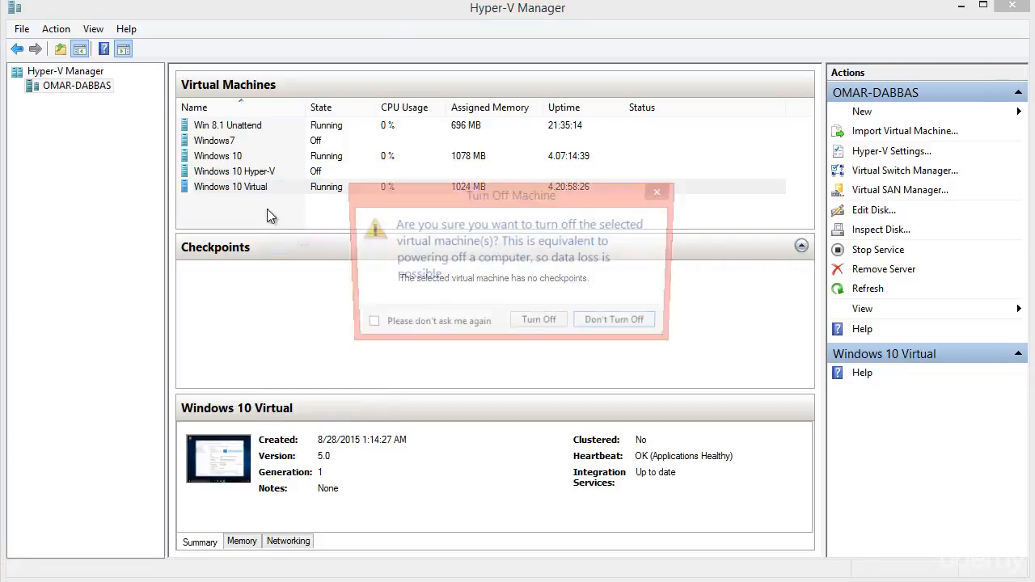
pyautogui.click(544, 324)
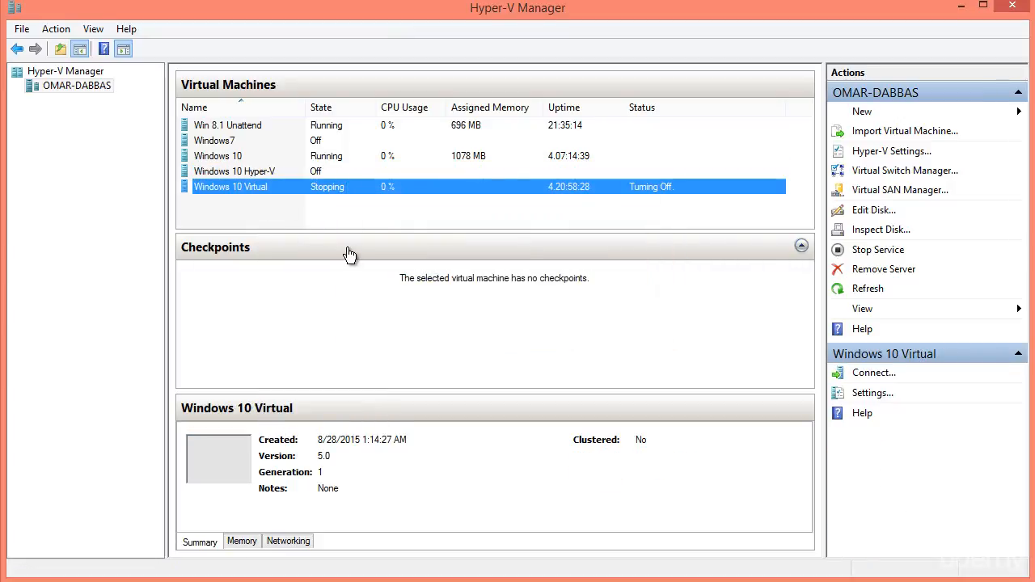
# - Start Windows 10 Hyper-V and connect to its console
pyautogui.rightClick(253, 173)
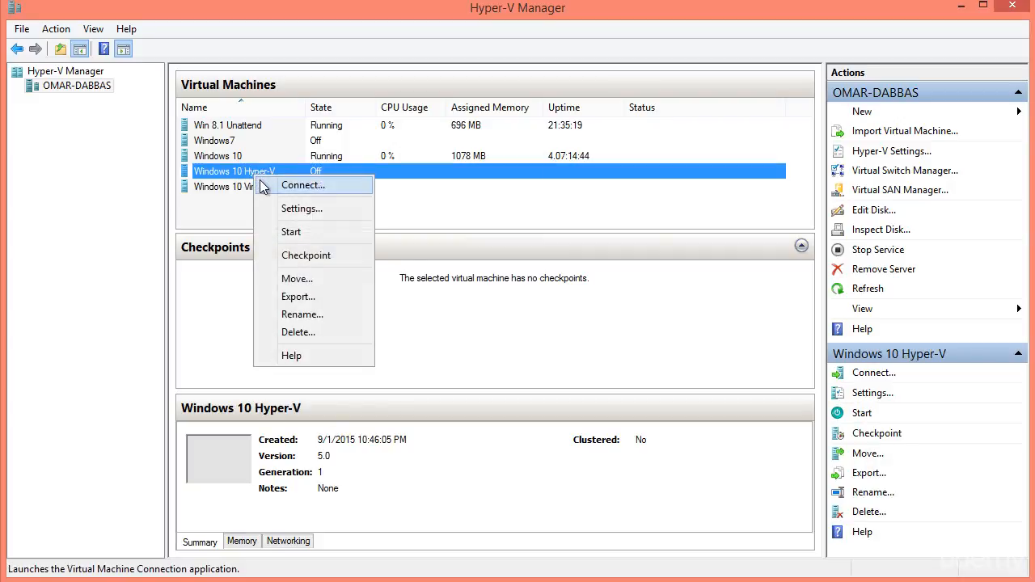
pyautogui.click(302, 234)
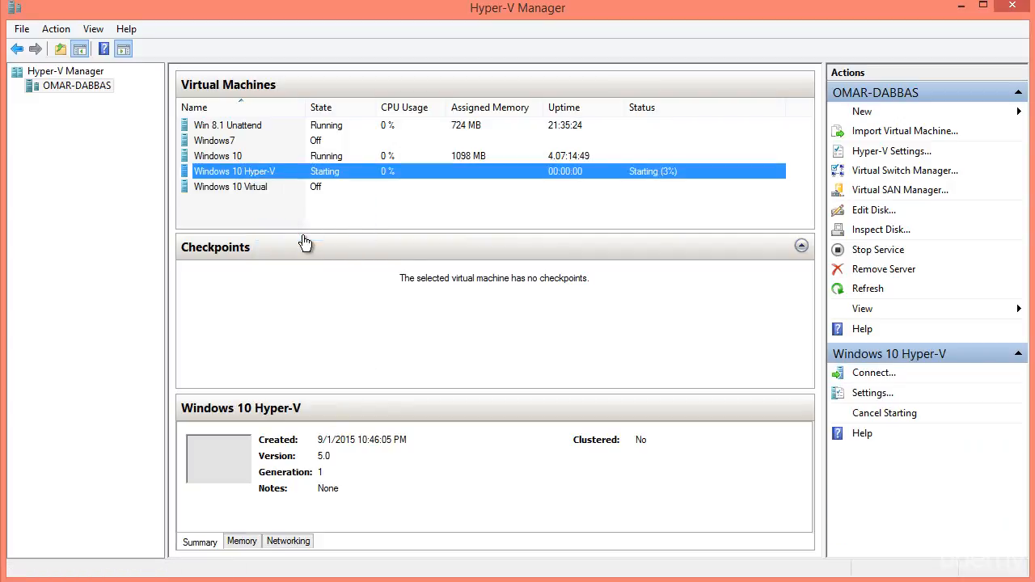
pyautogui.rightClick(247, 177)
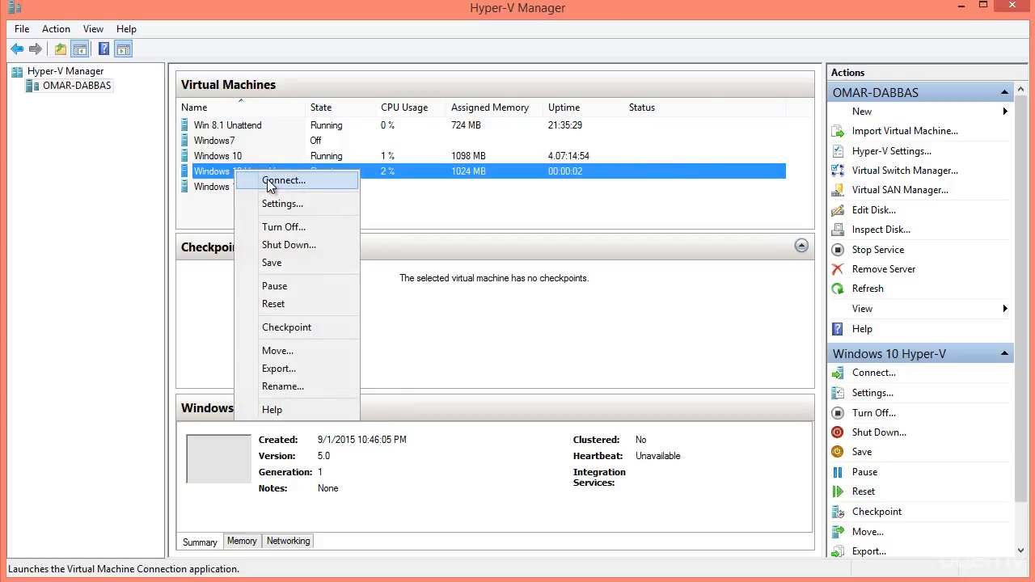
pyautogui.click(270, 181)
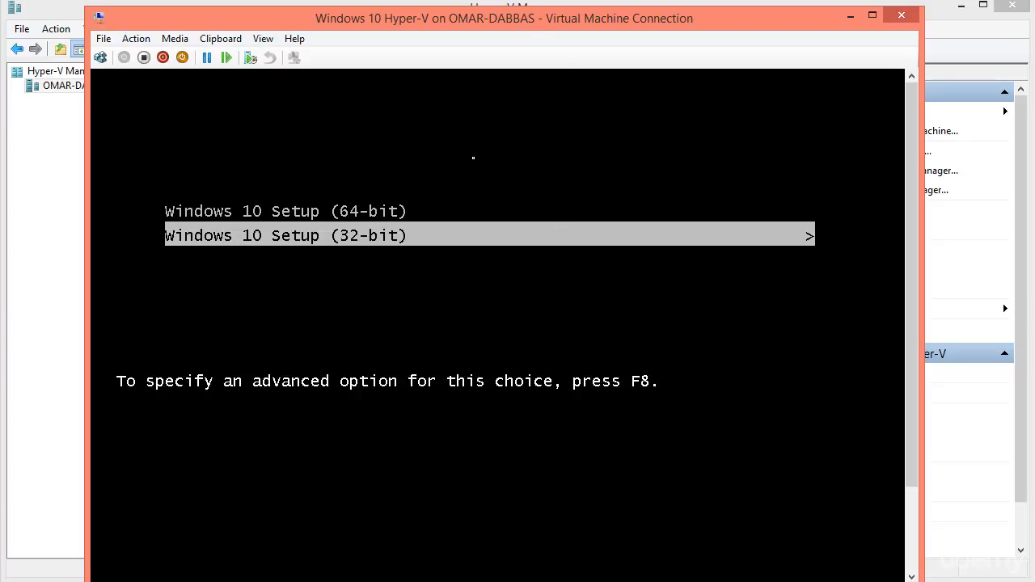
# - Boot 64-bit Windows 10 Setup, keep default language, and begin installing without a product key
pyautogui.press('Up')
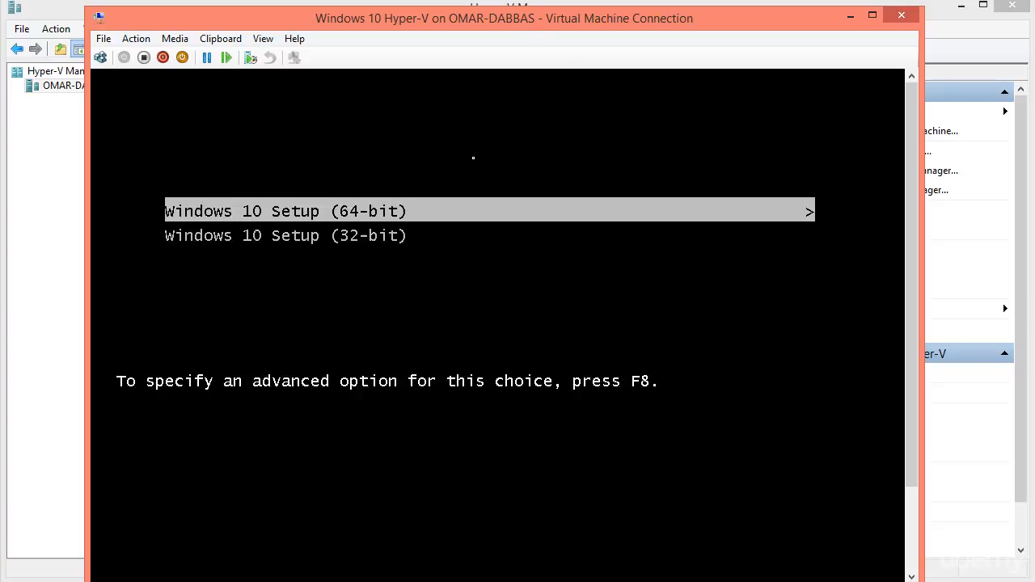
pyautogui.press('Return')
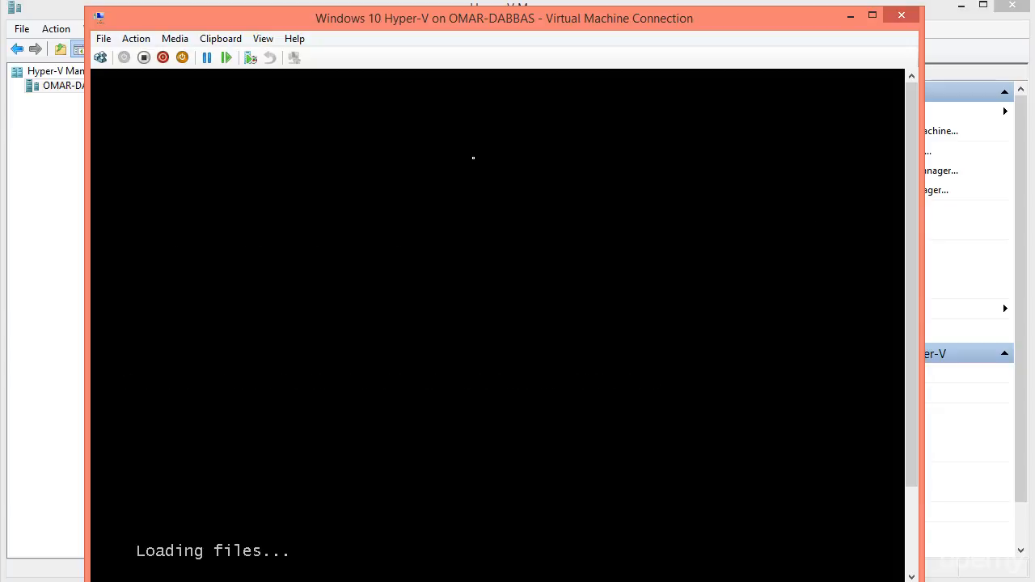
pyautogui.moveTo(481, 16); pyautogui.dragTo(388, 3)
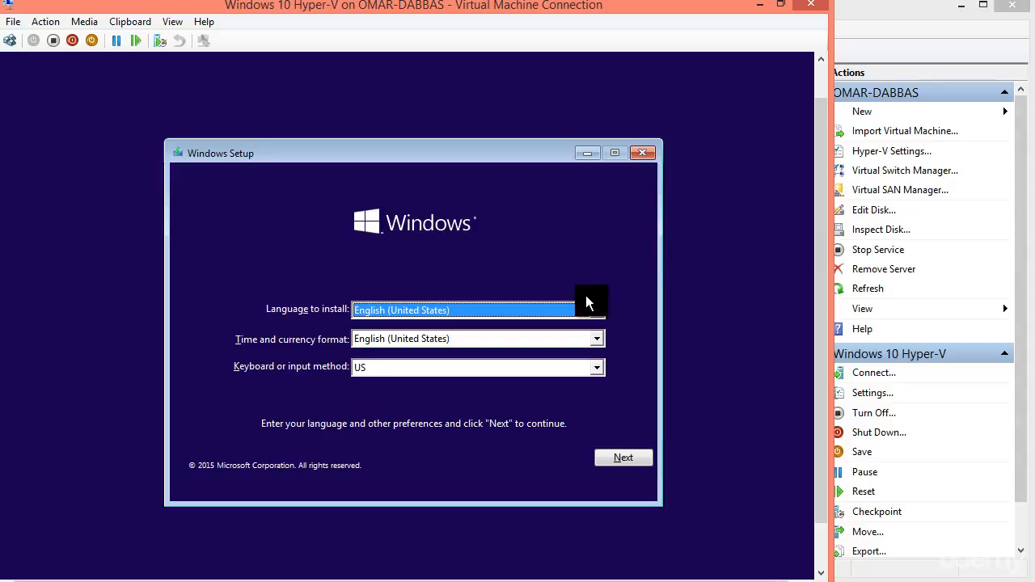
pyautogui.click(615, 459)
pyautogui.click(419, 335)
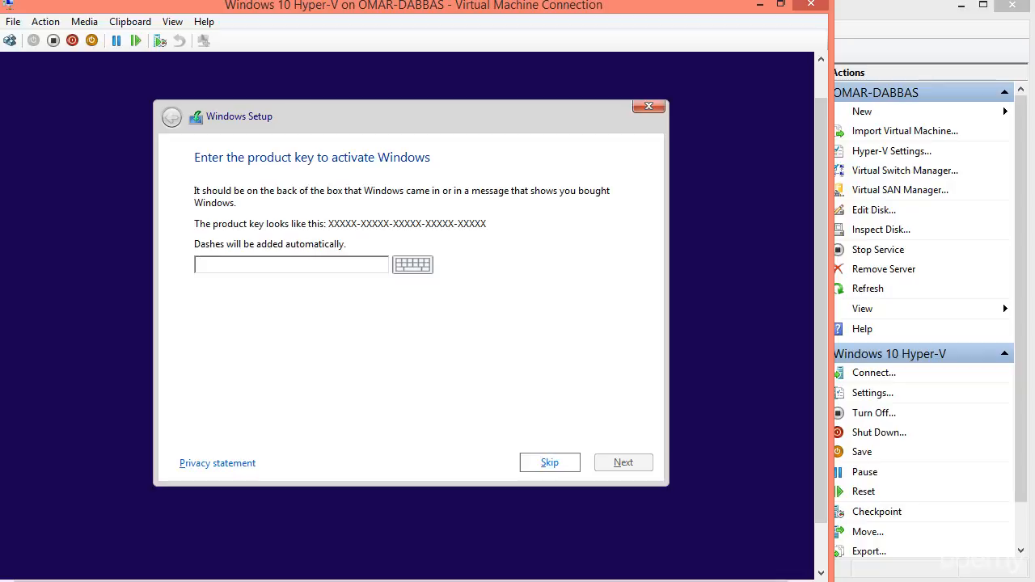
pyautogui.click(549, 462)
# - Accept the license, choose Custom install, and create a 130048 MB partition on Drive 0
pyautogui.click(200, 424)
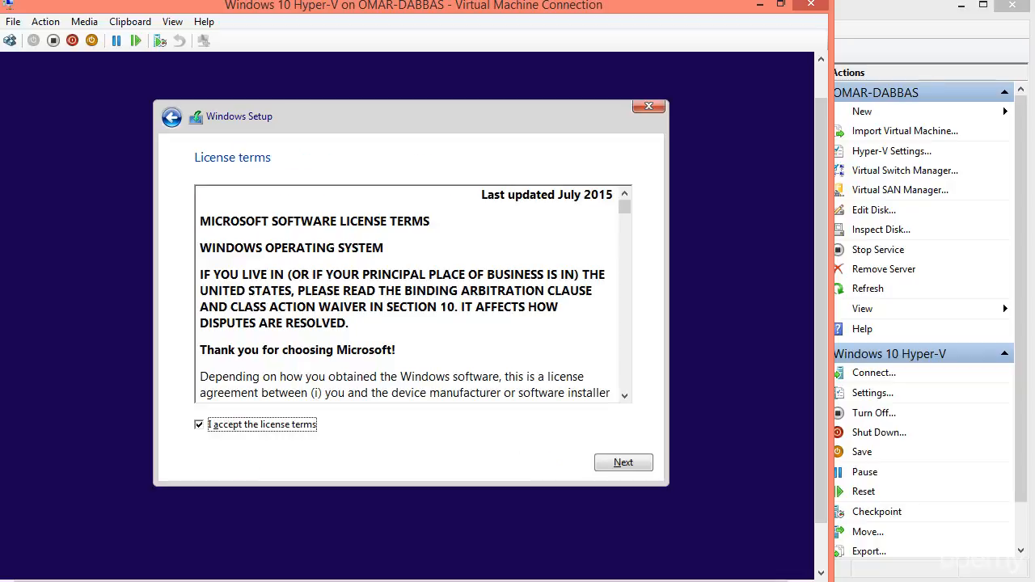
pyautogui.click(624, 463)
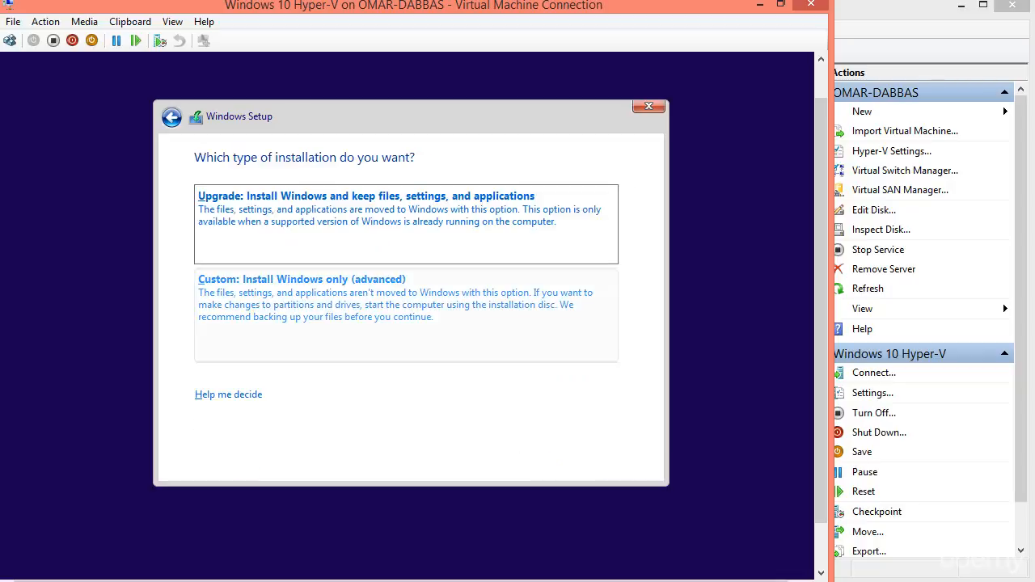
pyautogui.click(406, 314)
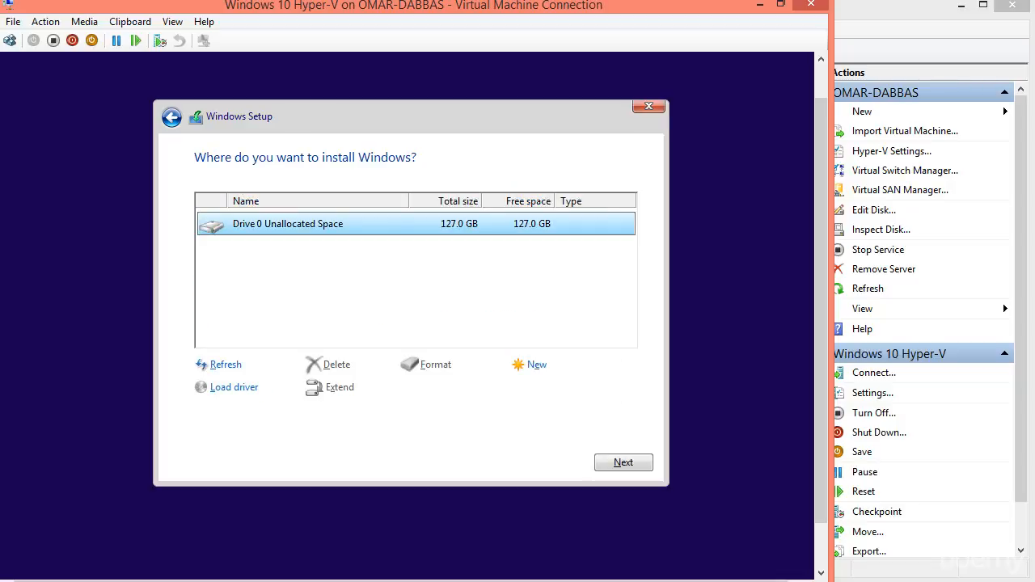
pyautogui.click(536, 364)
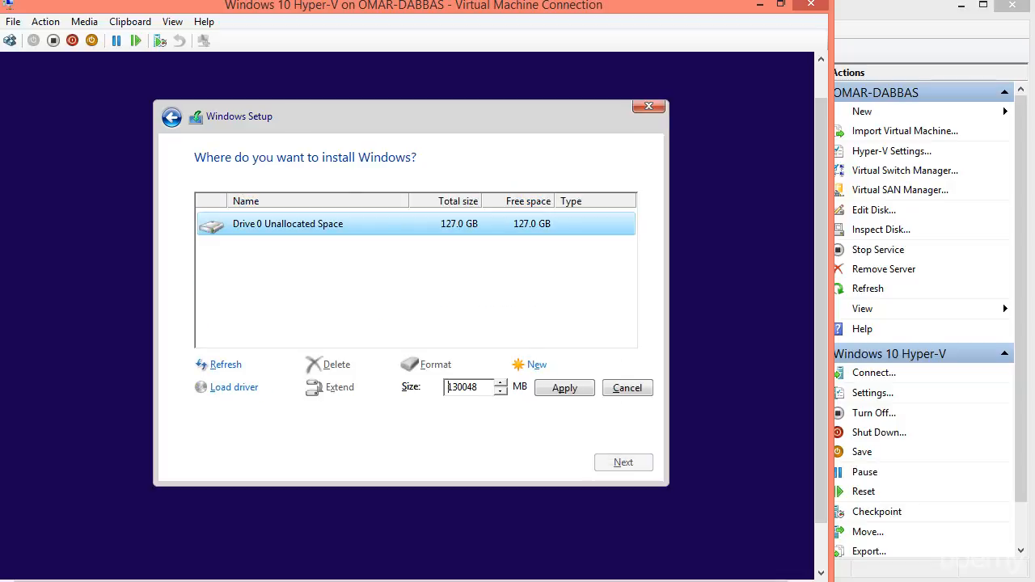
pyautogui.click(565, 388)
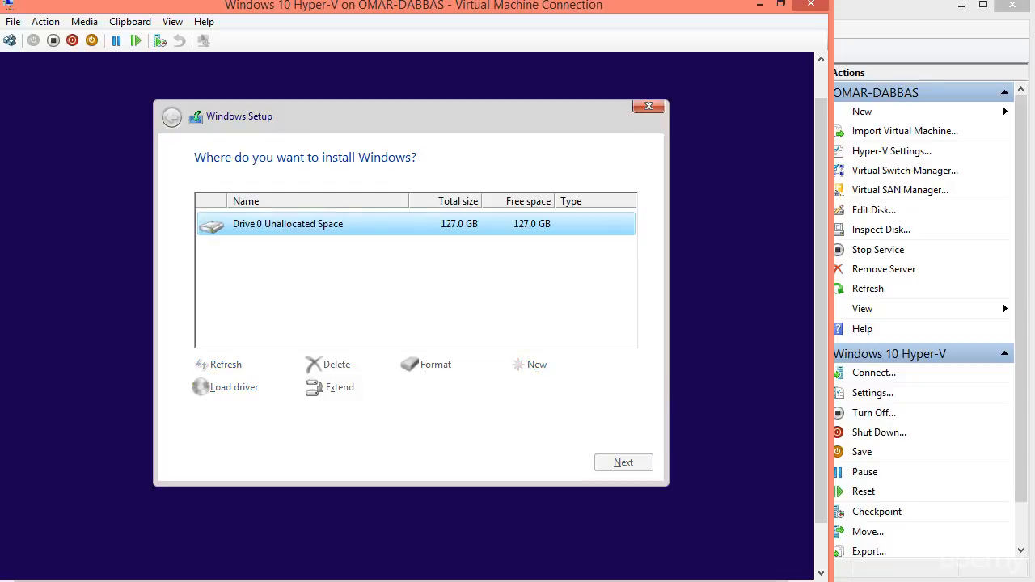
pyautogui.click(624, 463)
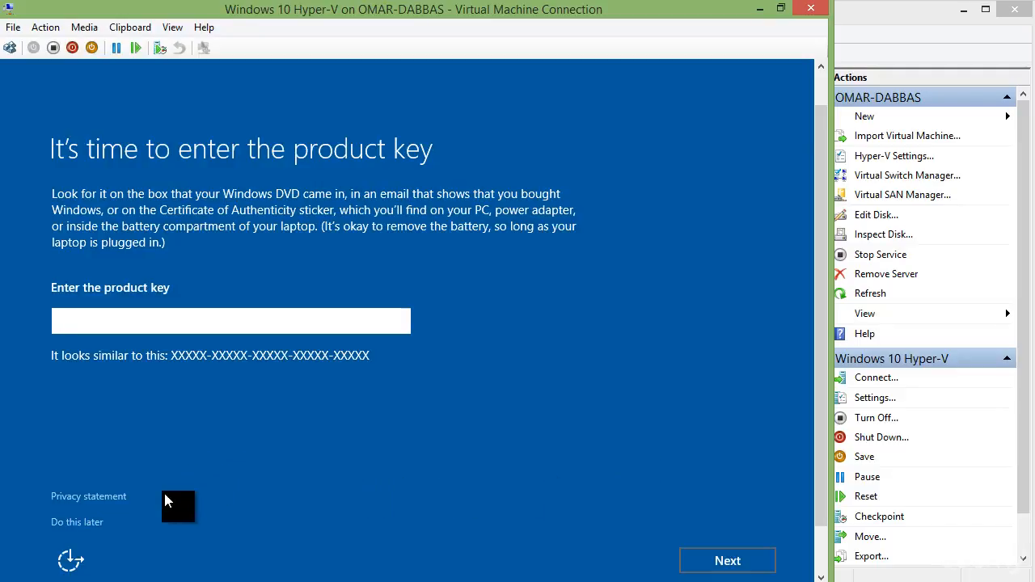
# - Skip the product key, accept Express settings, and create the local account 'User' to reach the desktop
pyautogui.click(77, 522)
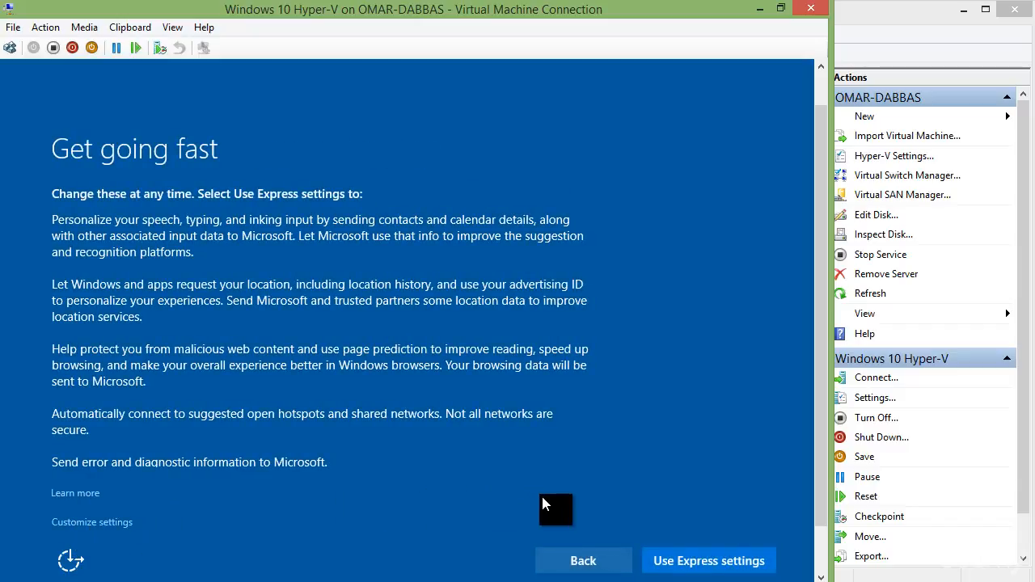
pyautogui.click(691, 564)
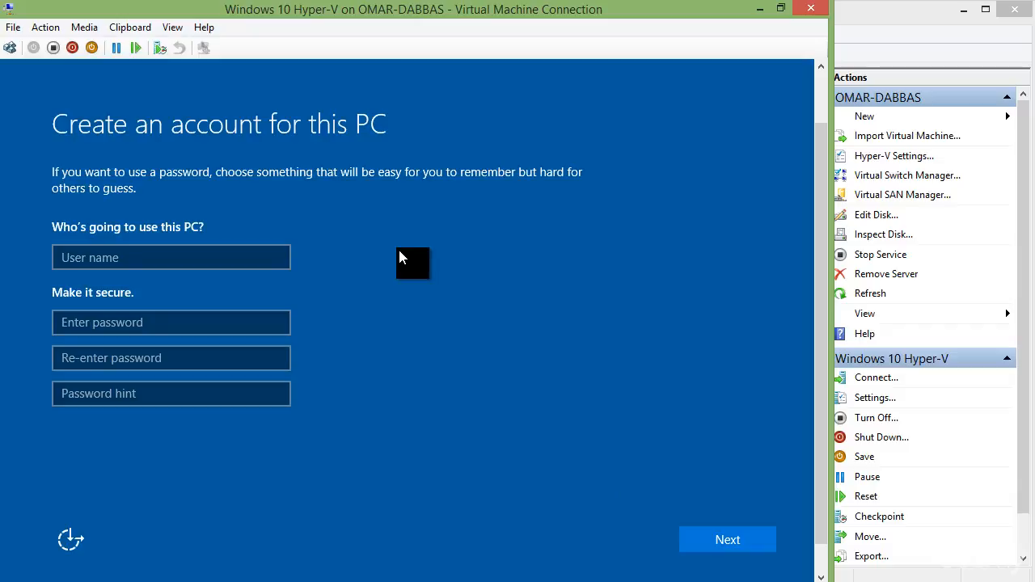
pyautogui.click(270, 260)
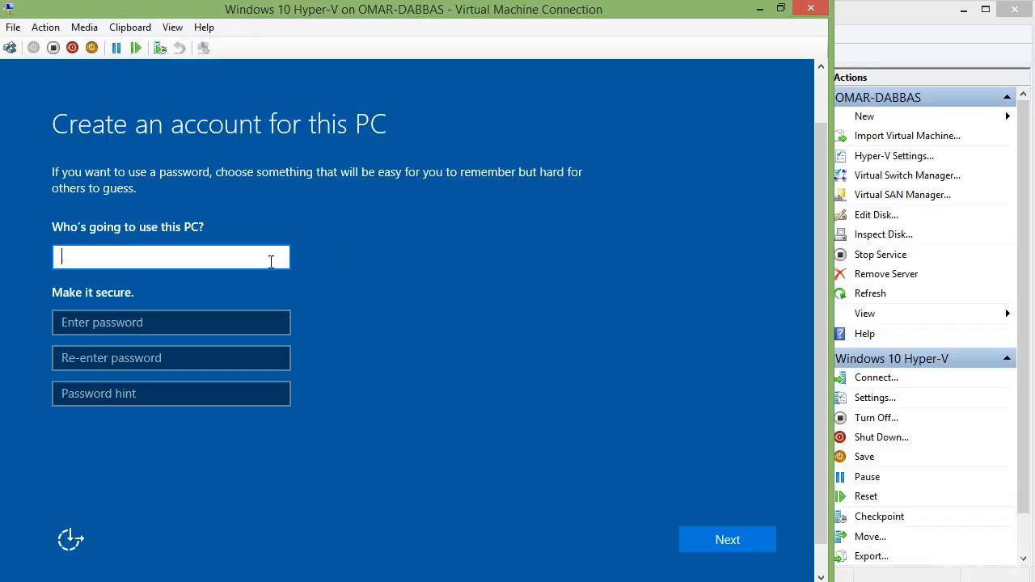
pyautogui.write('User')
pyautogui.press('Return')
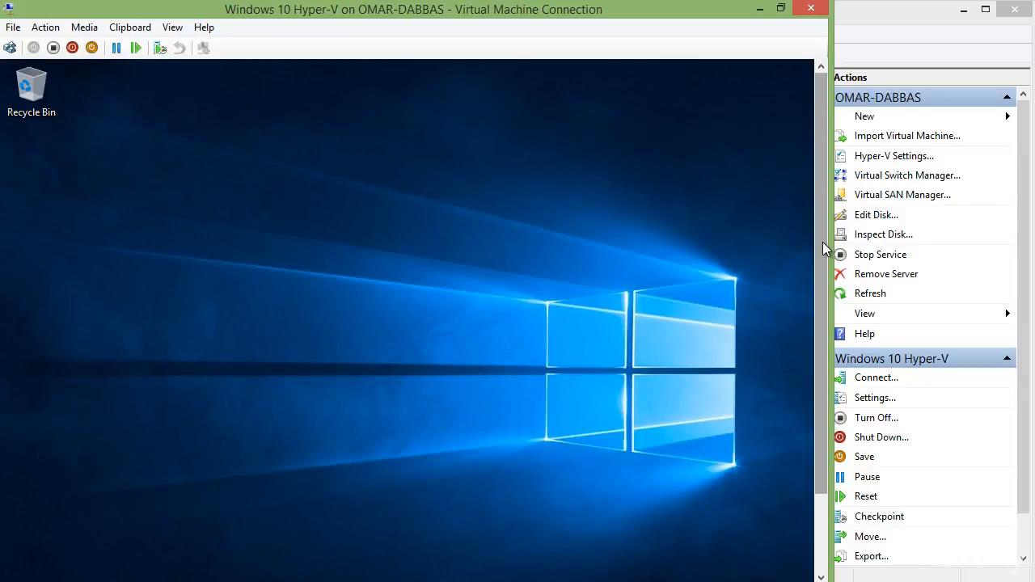
# - Scroll the VM window down to reveal the Windows 10 taskbar below the desktop
pyautogui.moveTo(823, 242); pyautogui.dragTo(813, 323)
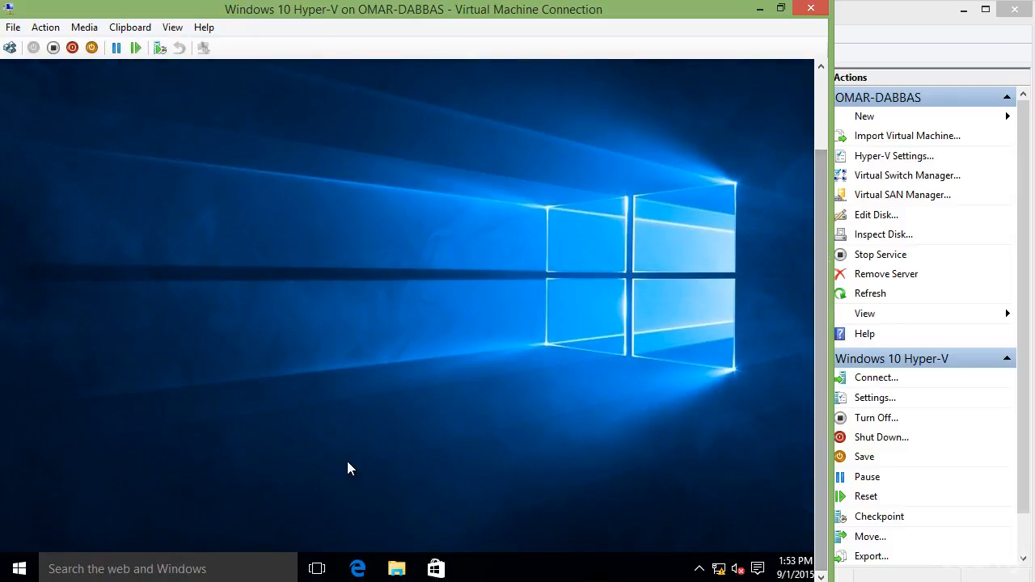